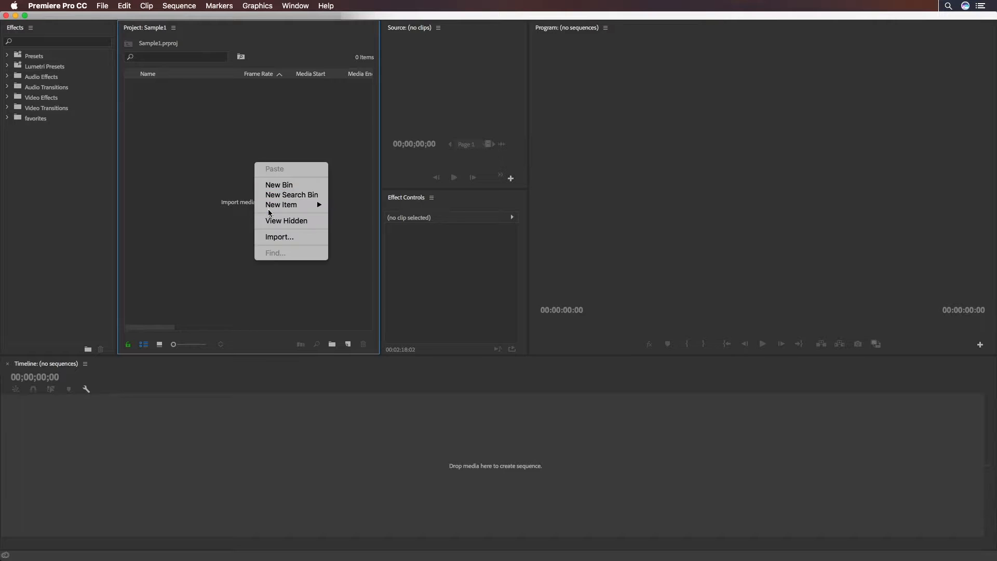
Import both IMG_0260.MOV and IMG_0554.MOV from the Sample Files folder into the Sample1 project
{"action": "key", "text": "super+a"}
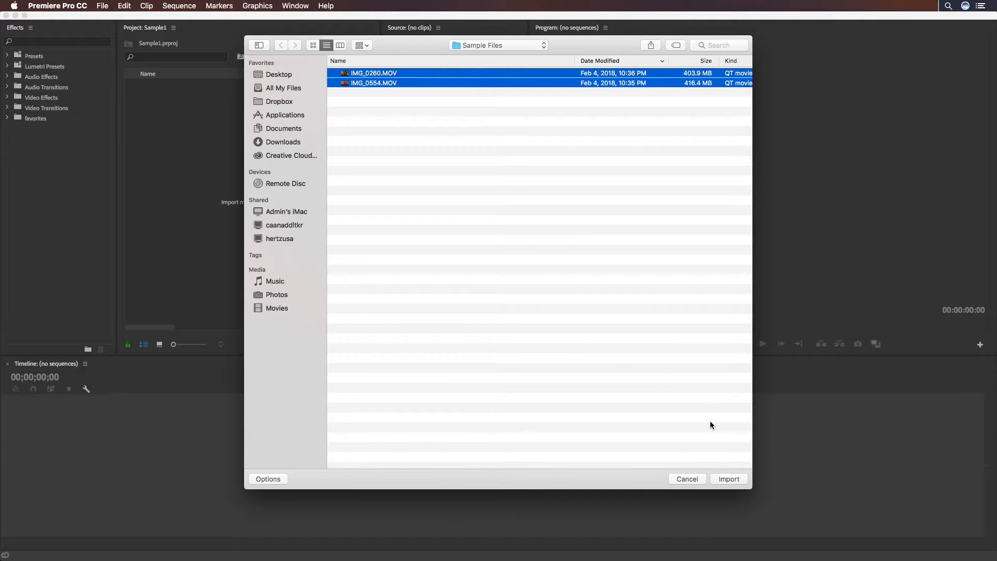
{"action": "left_click", "coordinate": [727, 478]}
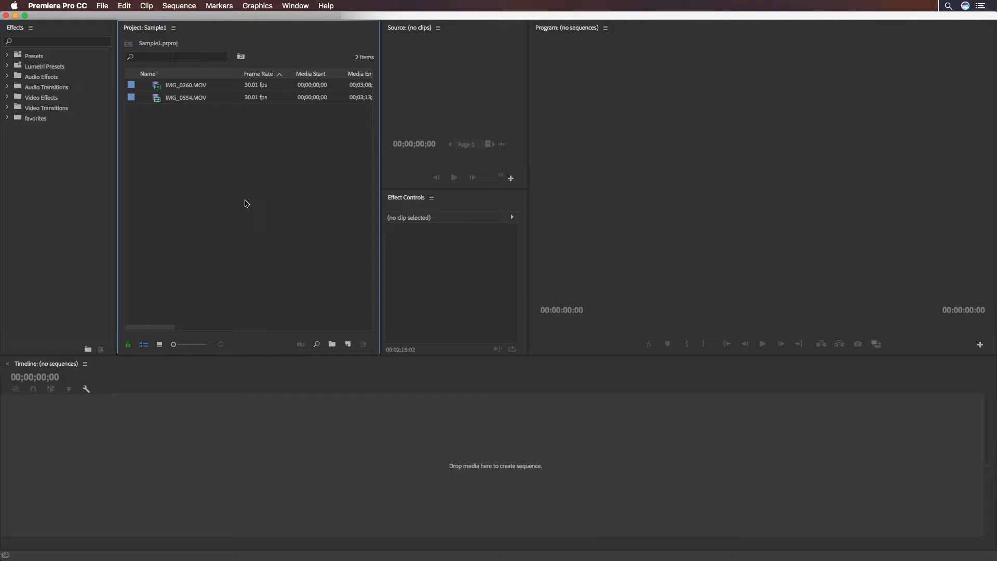
Reopen the media import window, and search the computer for movie files with the term "mov"
{"action": "double_click", "coordinate": [246, 203]}
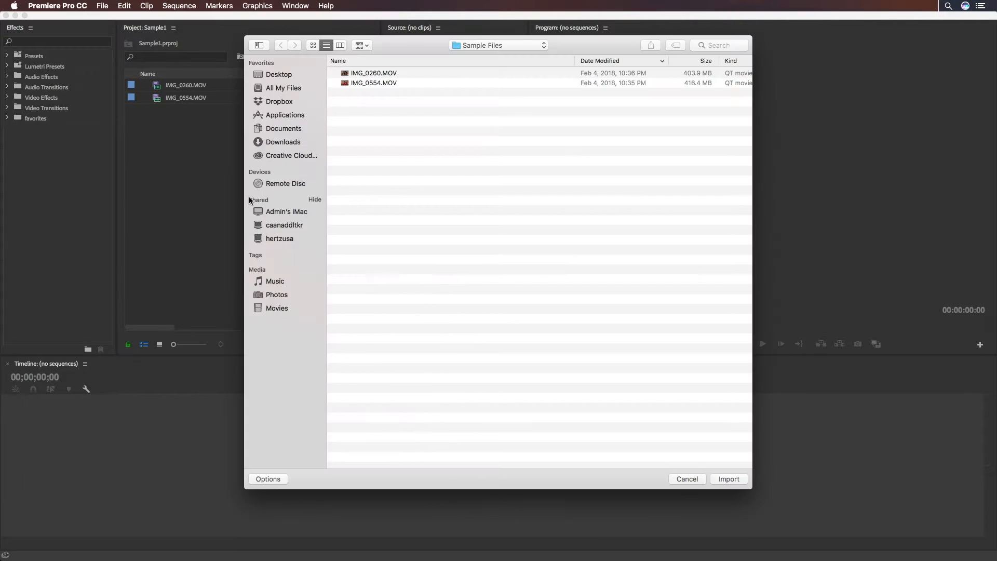
{"action": "type", "text": "mov"}
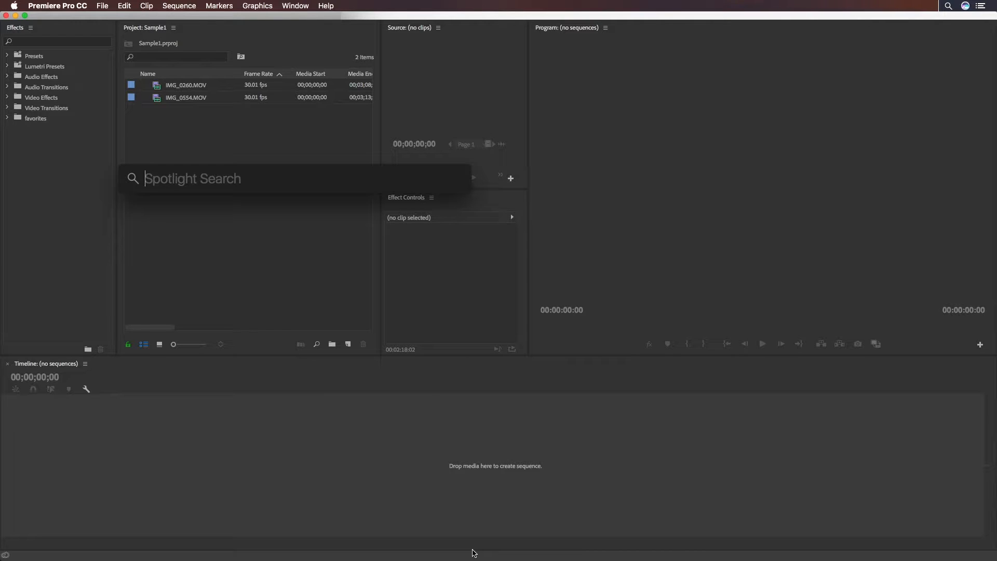
{"action": "type", "text": "mov"}
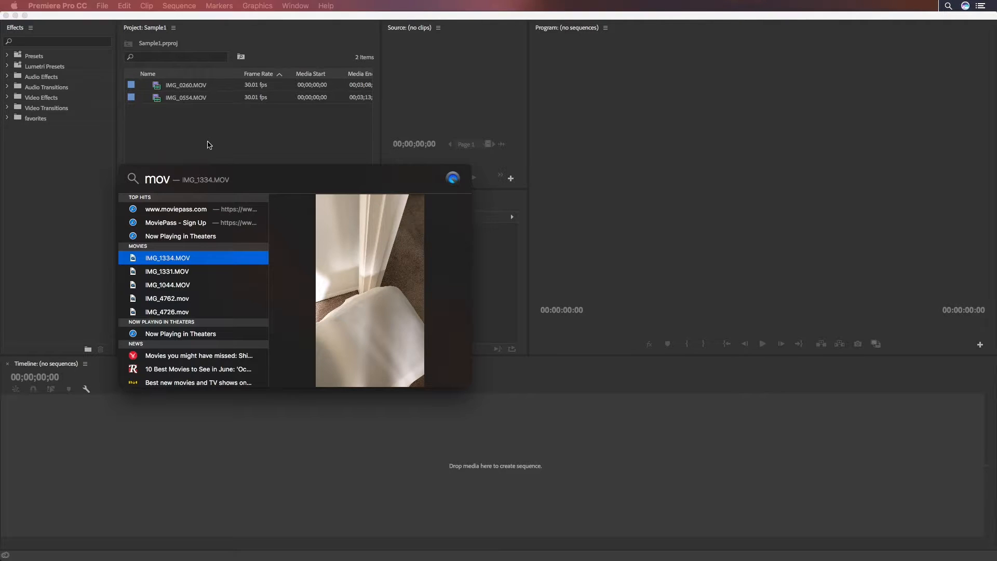
{"action": "left_click", "coordinate": [217, 148]}
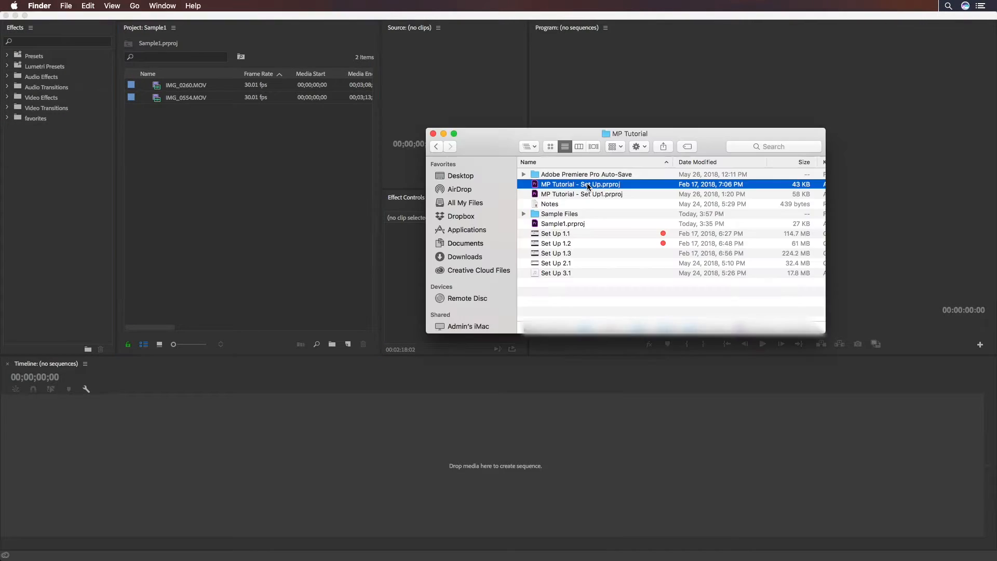
Import the entire MP Tutorial - Set Up.prproj project into Sample1, and delete the items it brought in
{"action": "left_click_drag", "start_coordinate": [587, 183], "coordinate": [317, 196]}
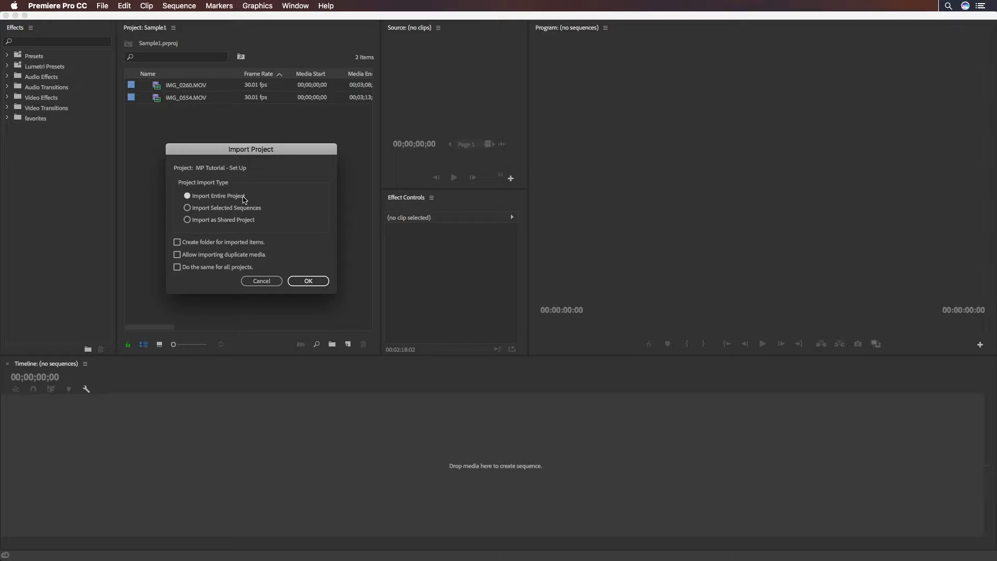
{"action": "left_click", "coordinate": [306, 280]}
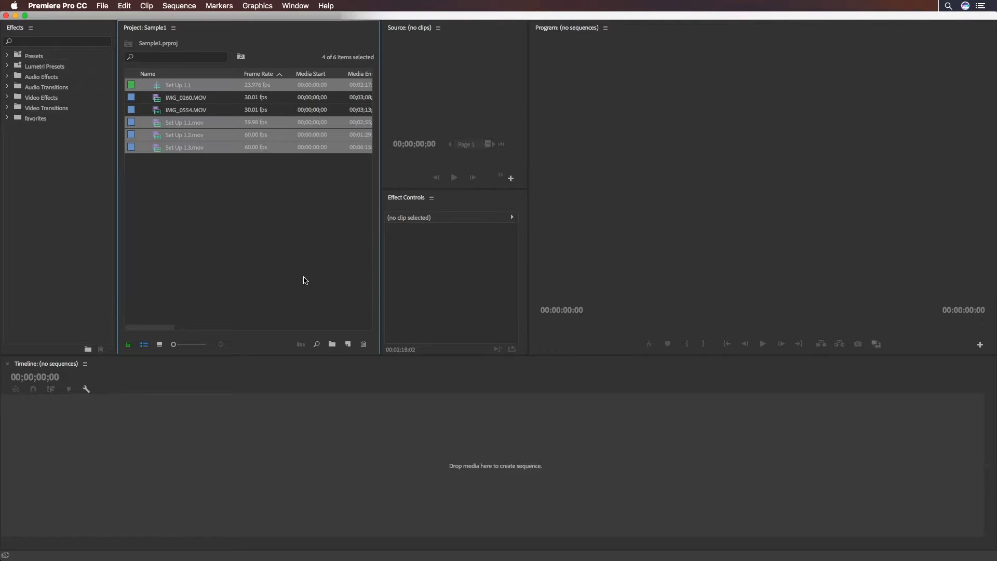
{"action": "key", "text": "Delete"}
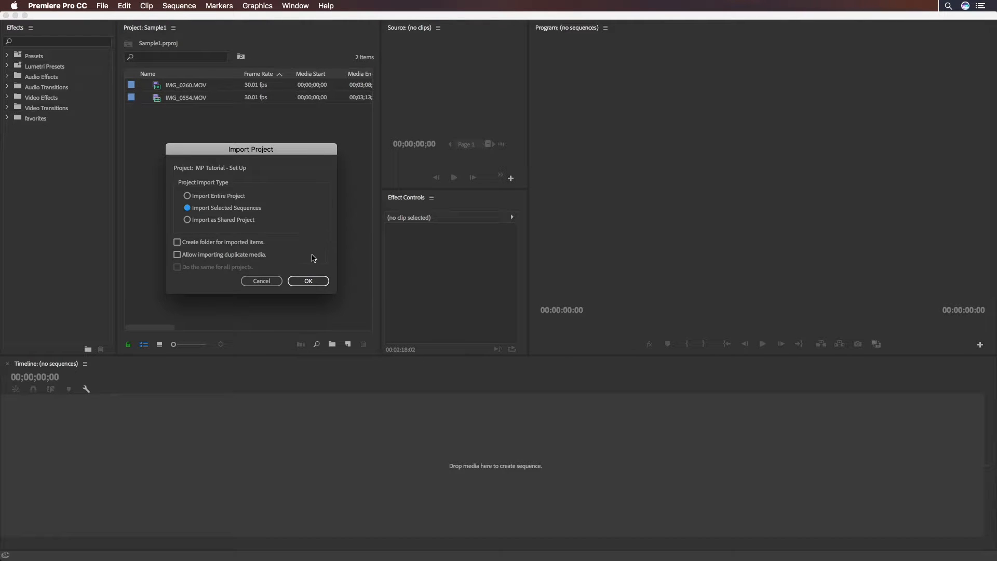
Import only the Set Up 1.1 sequence from the MP Tutorial - Set Up project
{"action": "left_click", "coordinate": [312, 282]}
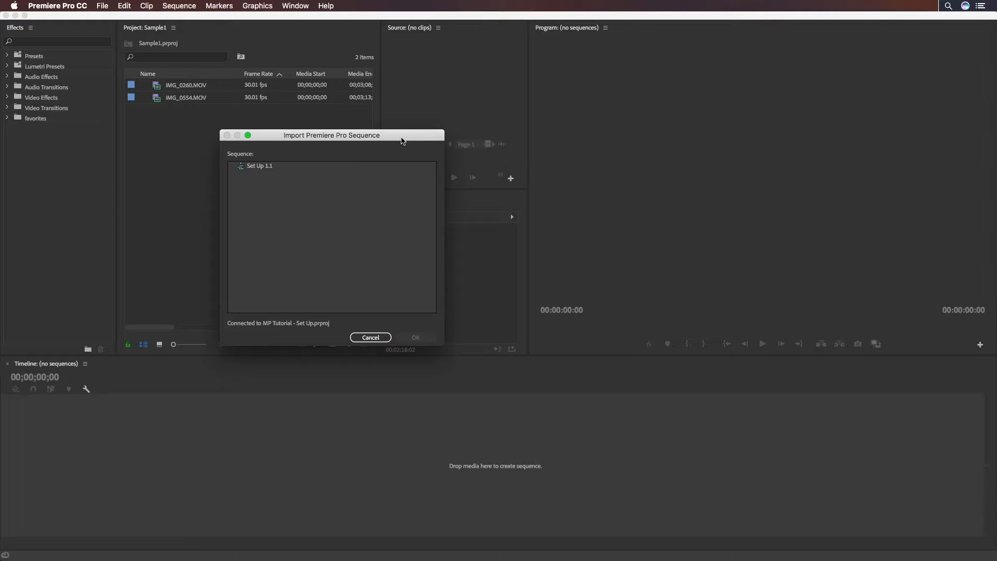
{"action": "double_click", "coordinate": [263, 167]}
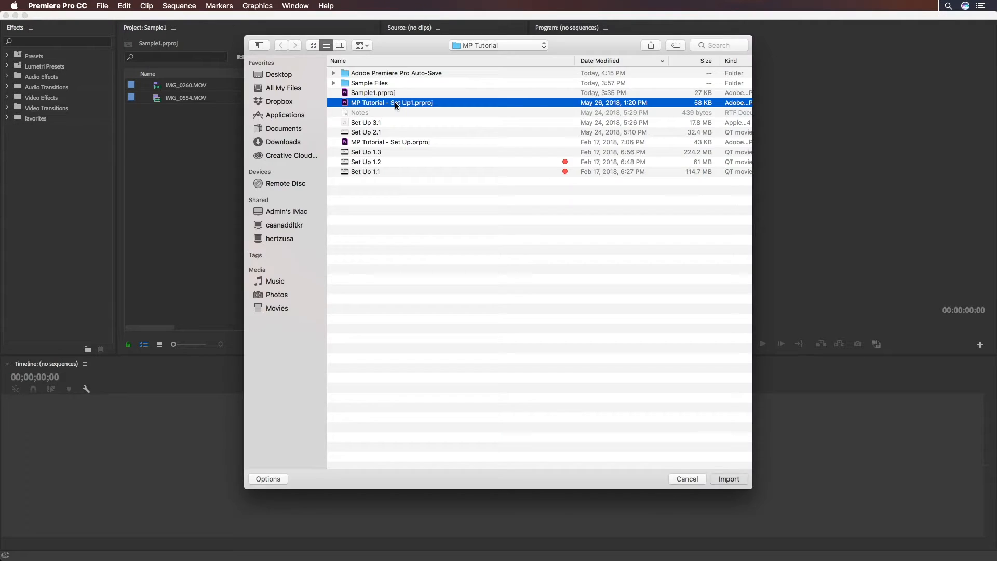
{"action": "key", "text": "Return"}
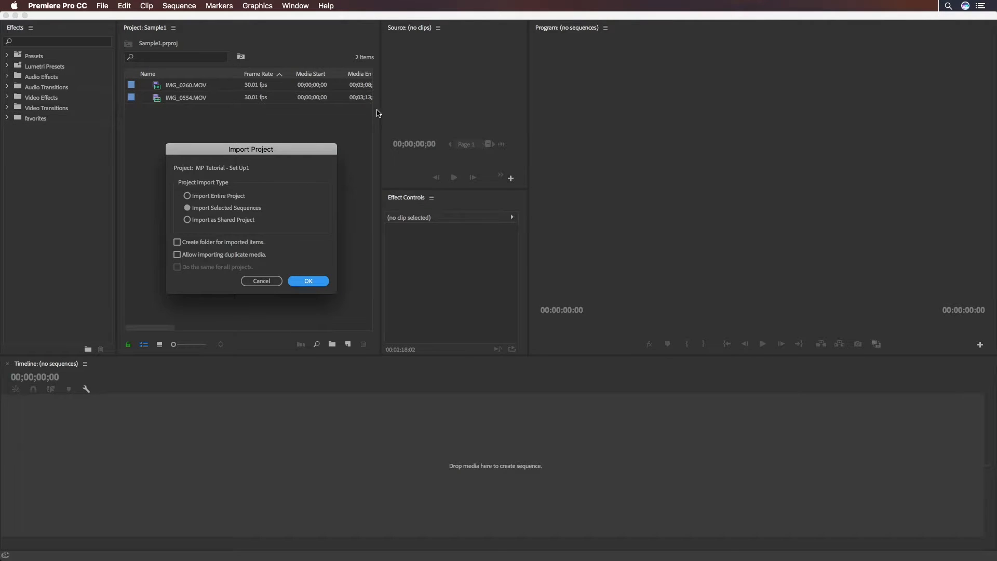
Import the entire MP Tutorial - Set Up1 project with a folder created for imported items, and expand that folder
{"action": "left_click", "coordinate": [237, 200]}
{"action": "left_click", "coordinate": [235, 243]}
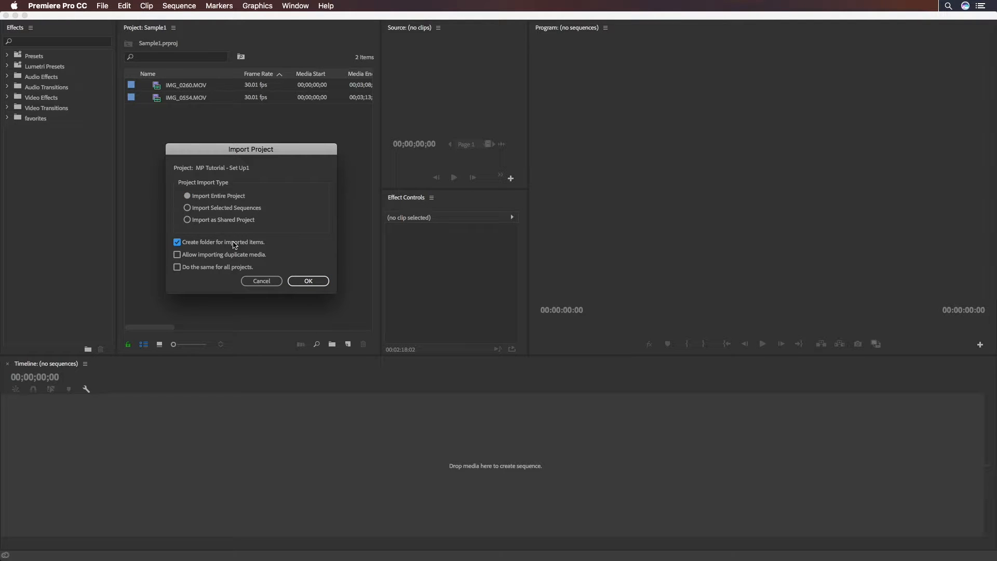
{"action": "left_click", "coordinate": [308, 281]}
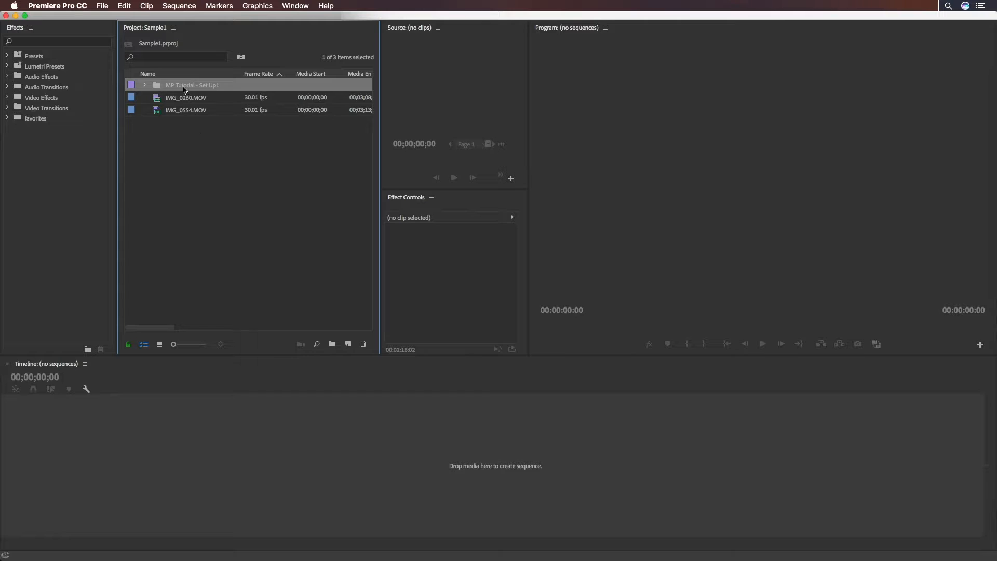
{"action": "left_click", "coordinate": [145, 85]}
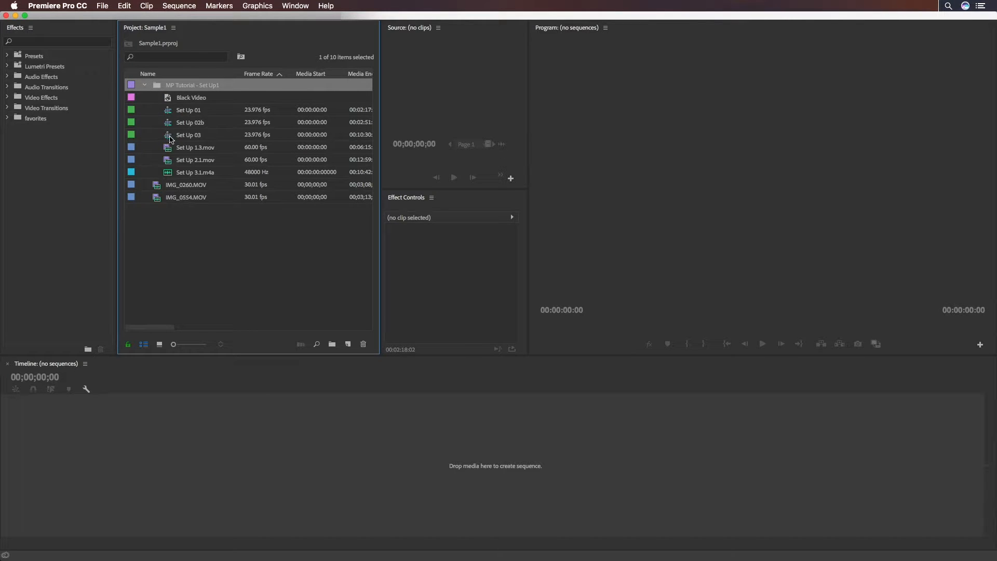
Delete Black Video, Set Up 01 and Set Up 02b from the MP Tutorial - Set Up1 folder
{"action": "left_click", "coordinate": [170, 136]}
{"action": "left_click_drag", "start_coordinate": [151, 124], "coordinate": [190, 94]}
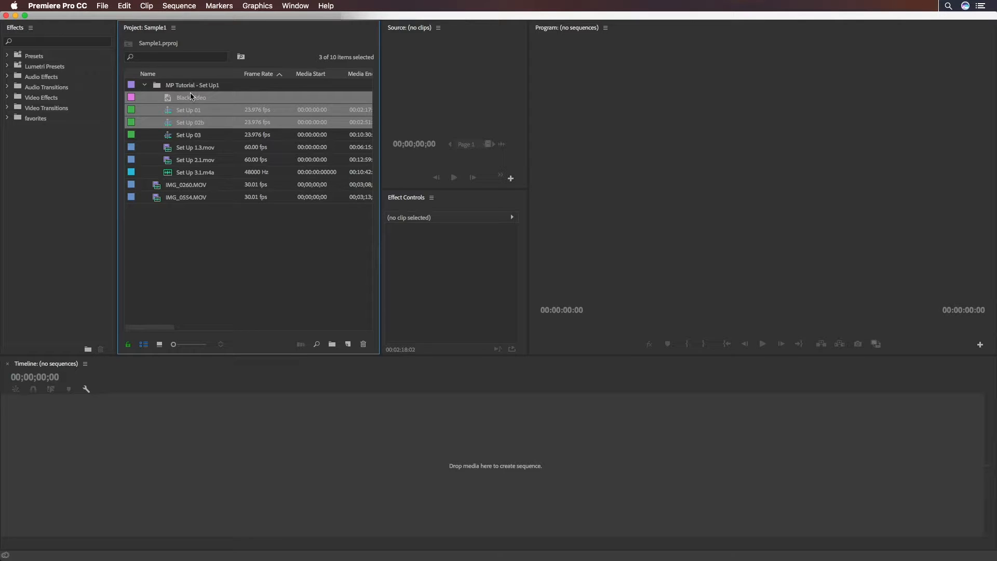
{"action": "key", "text": "Delete"}
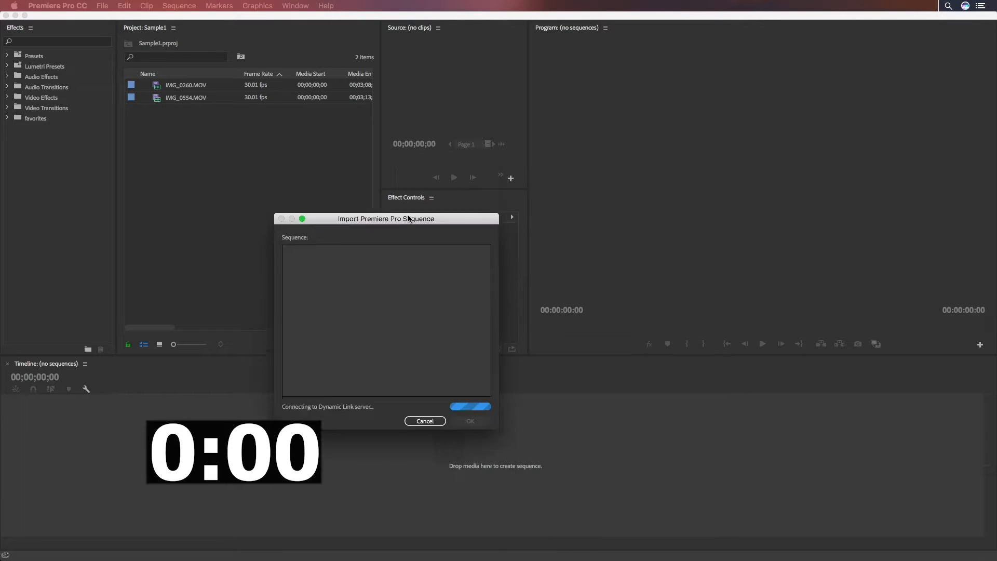
Import a selected sequence from the Desperado Promo project into its own folder
{"action": "left_click_drag", "start_coordinate": [400, 216], "coordinate": [401, 172]}
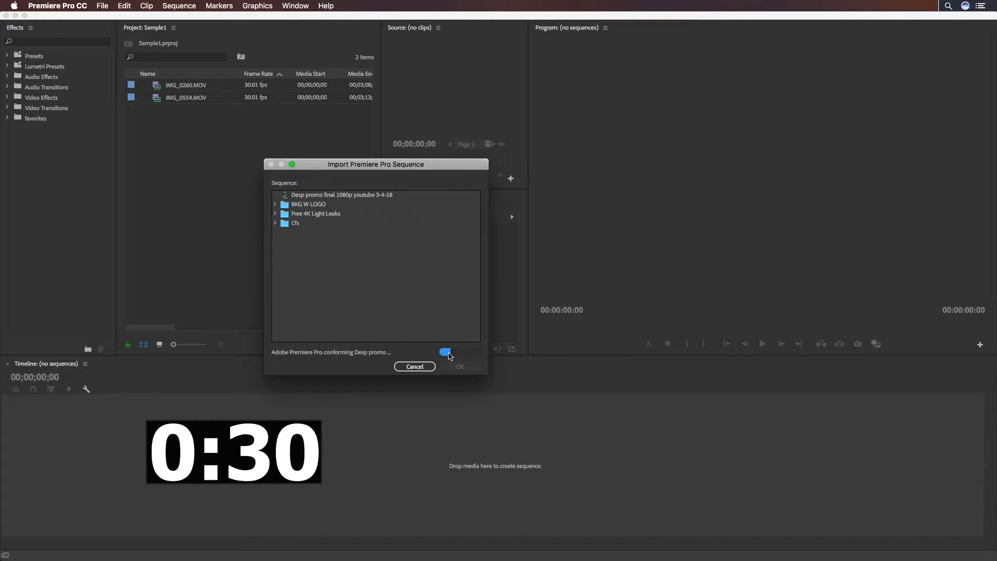
{"action": "left_click", "coordinate": [450, 367]}
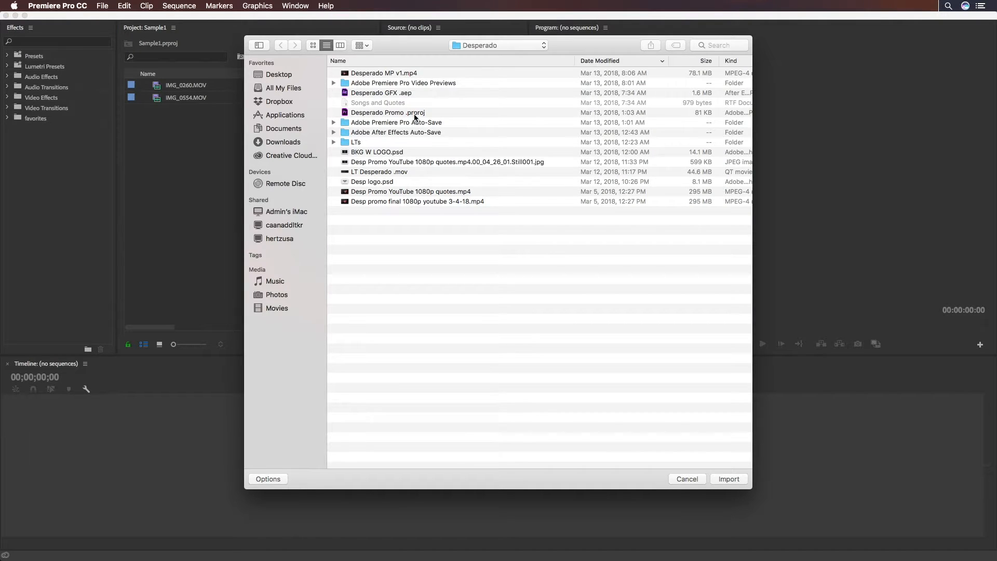
Import the entire Desperado Promo project into its own folder, expand the folder and open its Desp promo final sequence
{"action": "double_click", "coordinate": [415, 115]}
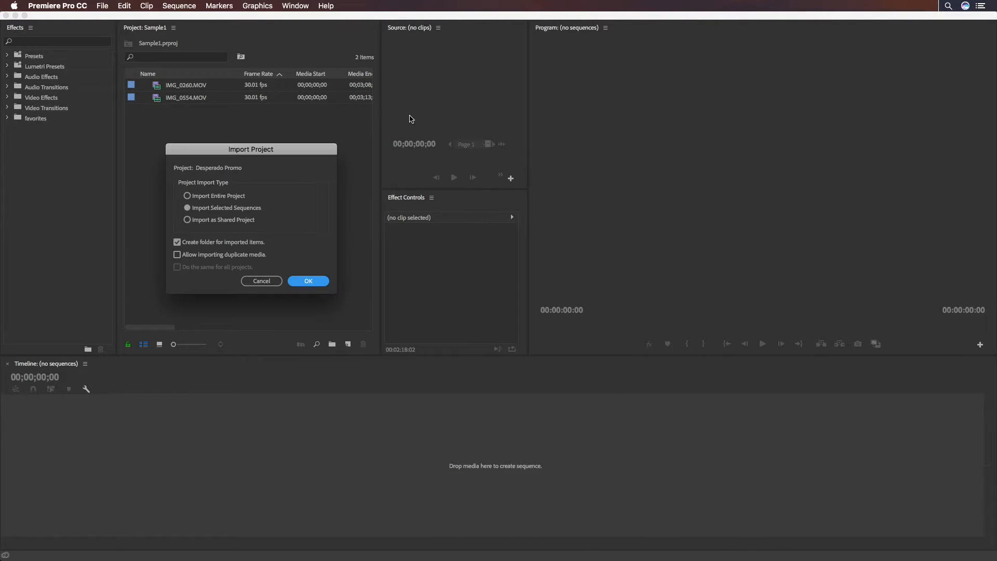
{"action": "left_click", "coordinate": [233, 199]}
{"action": "left_click", "coordinate": [302, 280]}
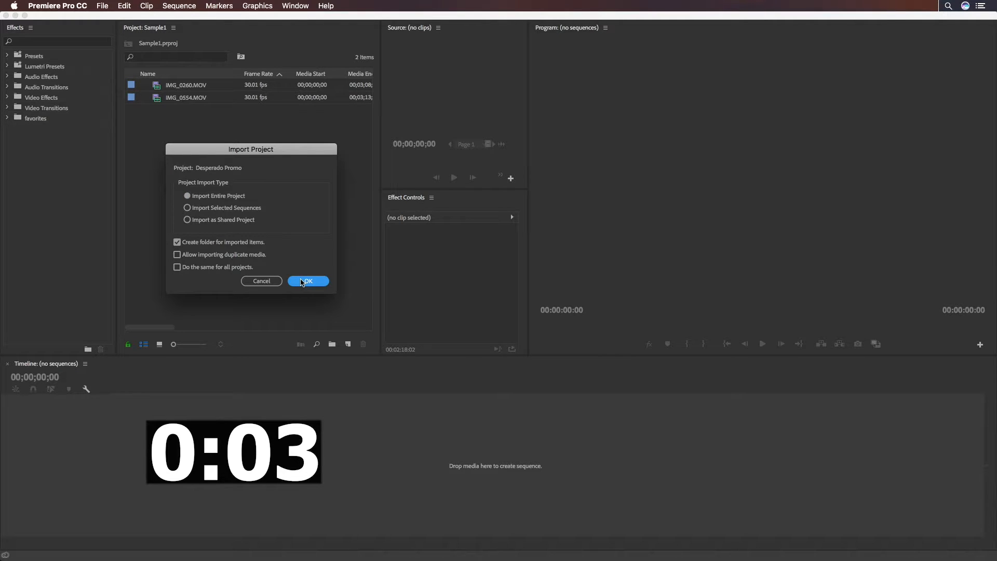
{"action": "left_click", "coordinate": [145, 85]}
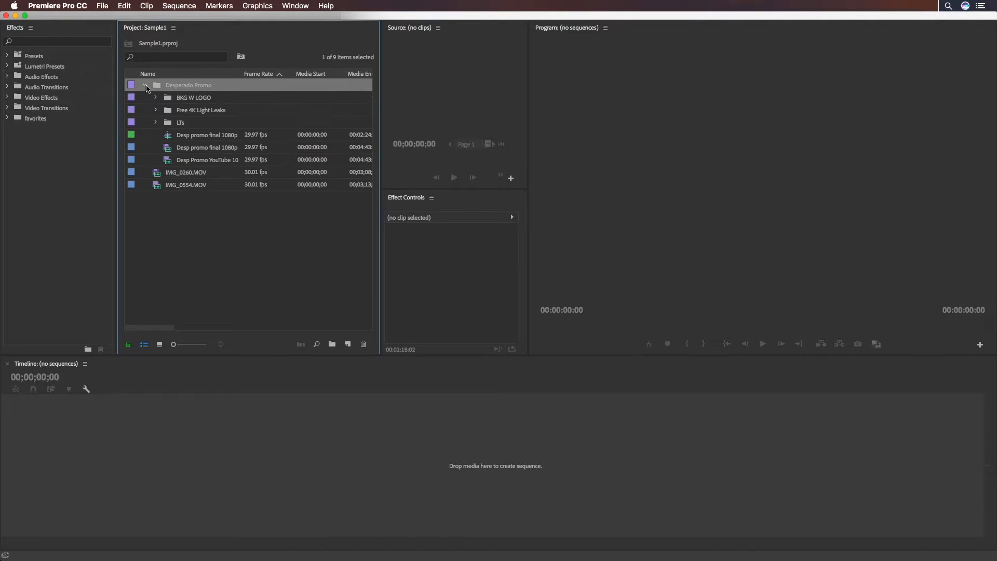
{"action": "double_click", "coordinate": [173, 139]}
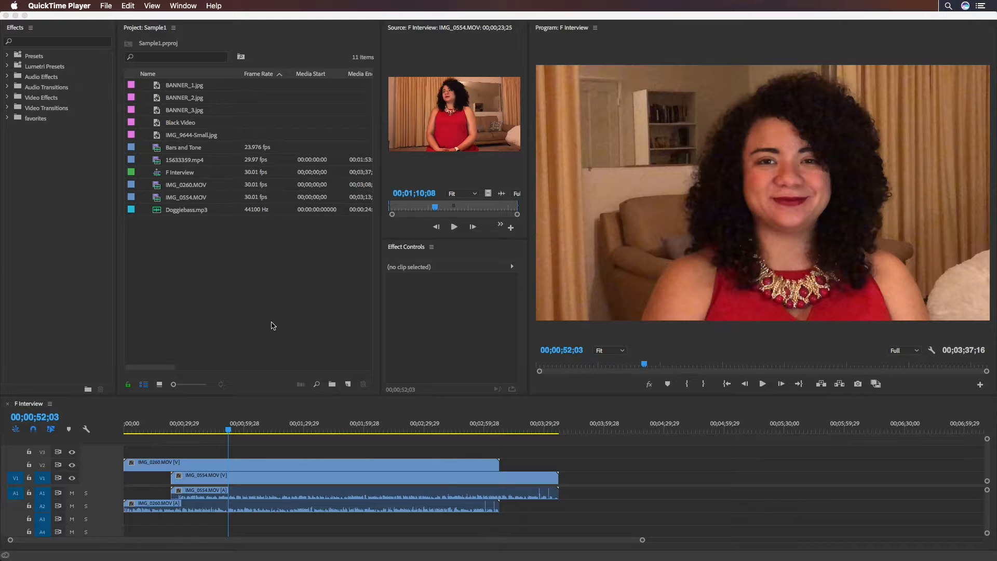
Place the Bars and Tone clip on tracks V2 and A2 after the interview clips, at about 00;03;56
{"action": "left_click", "coordinate": [157, 148]}
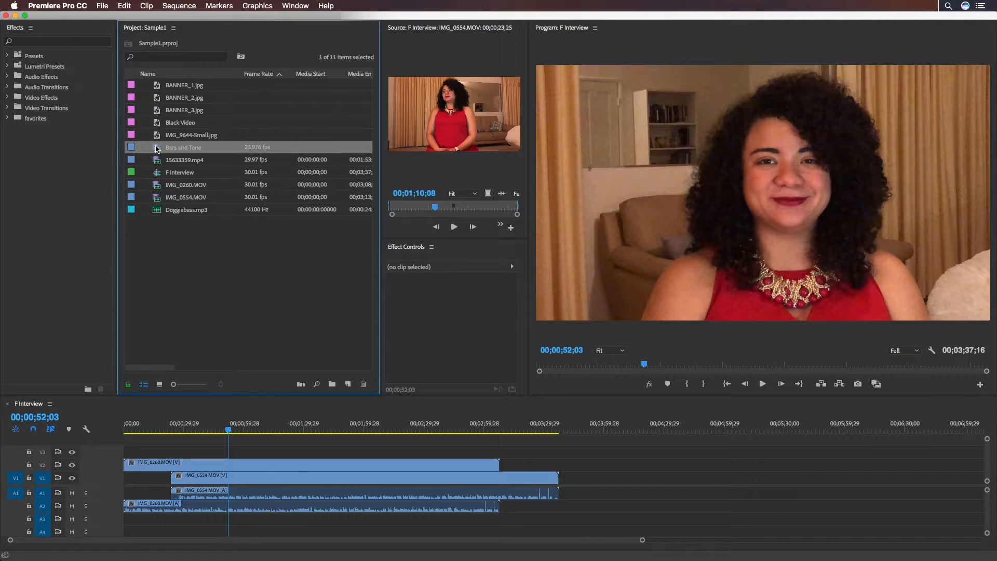
{"action": "left_click_drag", "start_coordinate": [157, 149], "coordinate": [595, 433]}
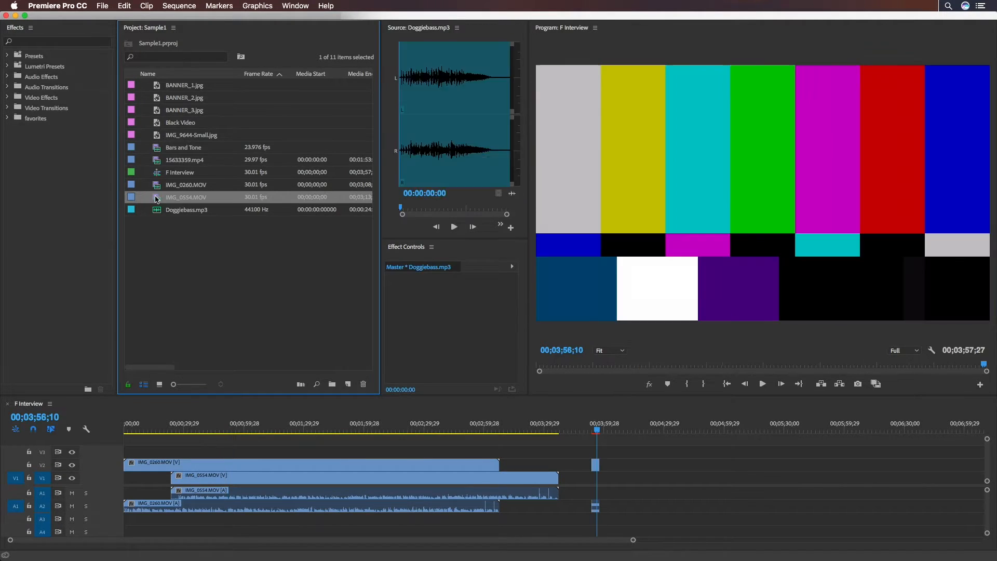
Preview IMG_0554.MOV, Doggiebass.mp3, IMG_9644-Small.jpg and Black Video one after another in the Source monitor
{"action": "double_click", "coordinate": [157, 197]}
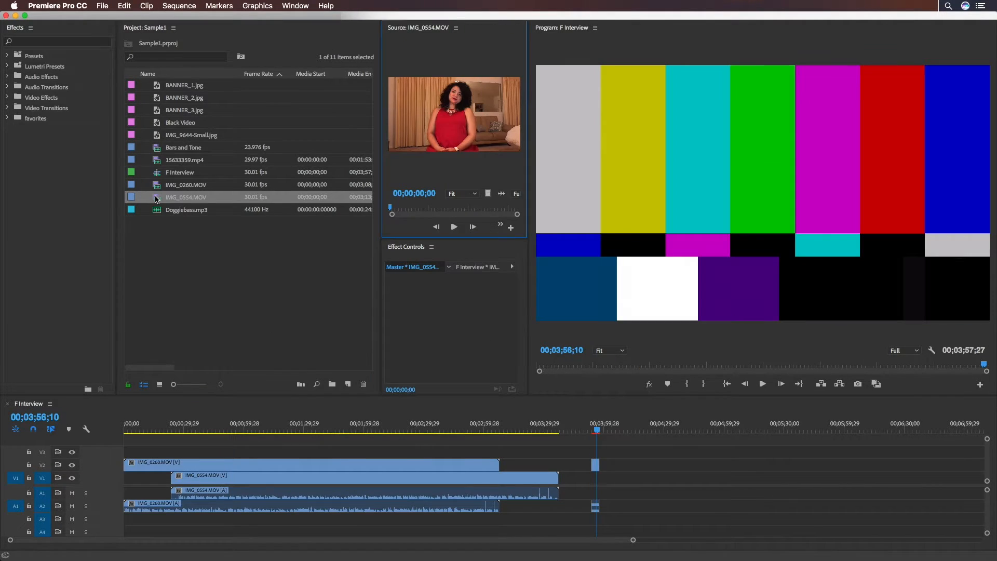
{"action": "double_click", "coordinate": [157, 210]}
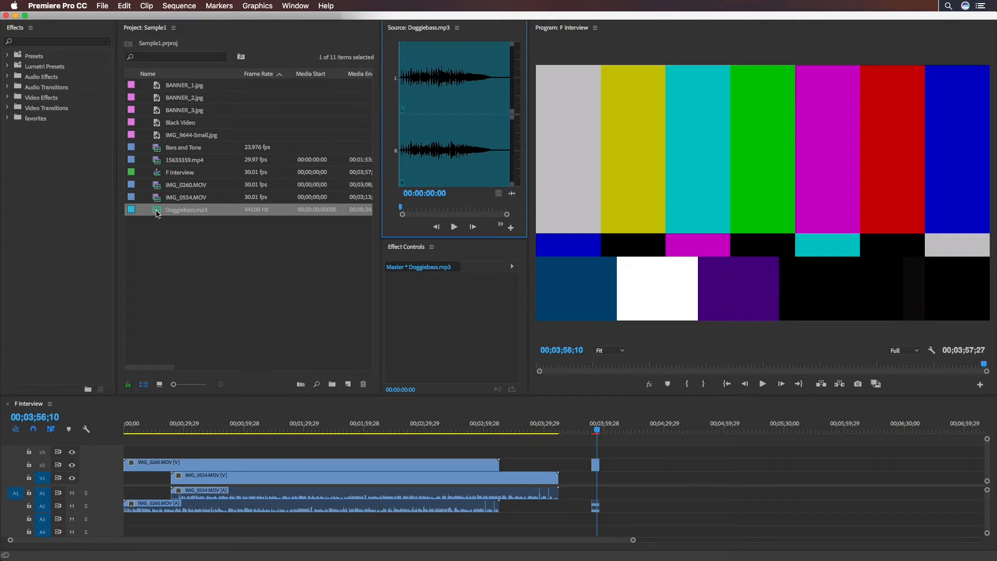
{"action": "double_click", "coordinate": [156, 135]}
{"action": "double_click", "coordinate": [157, 123]}
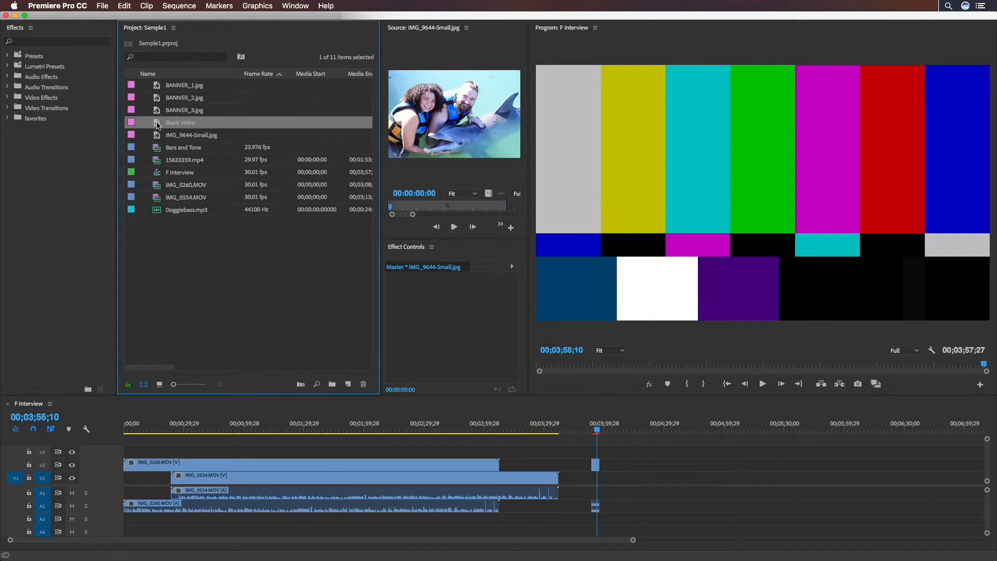
{"action": "left_click", "coordinate": [196, 236]}
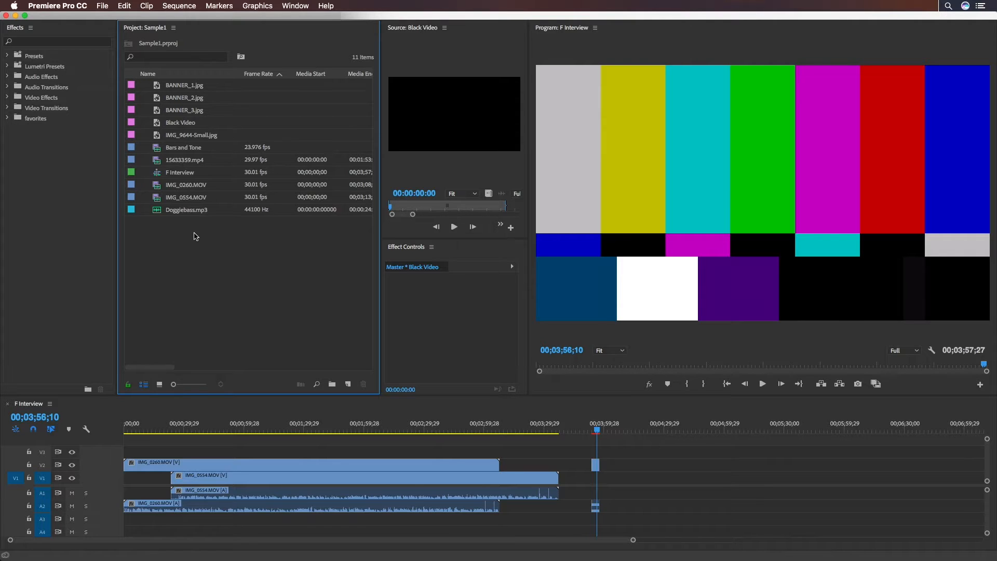
{"action": "left_click_drag", "start_coordinate": [271, 233], "coordinate": [187, 90]}
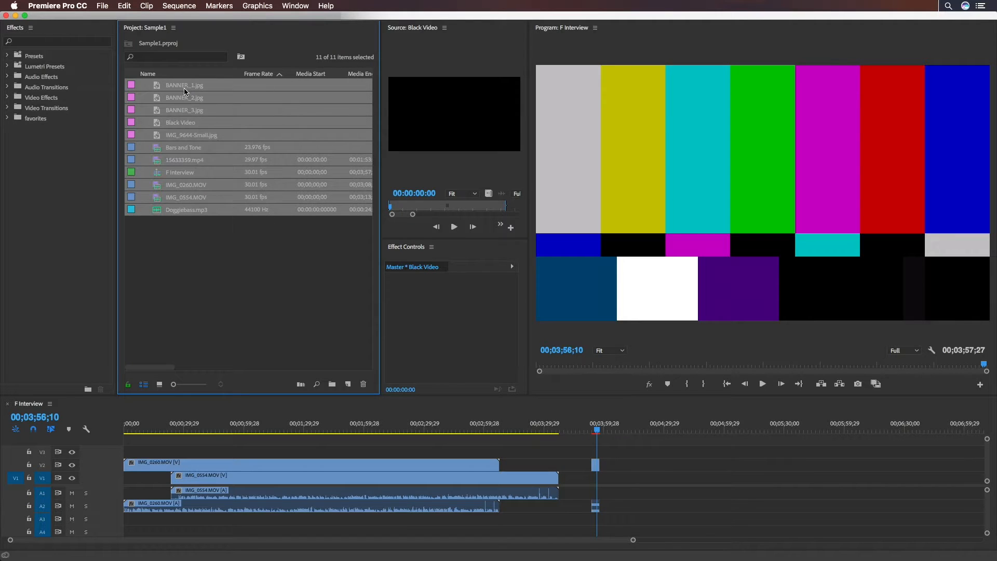
{"action": "left_click", "coordinate": [210, 234]}
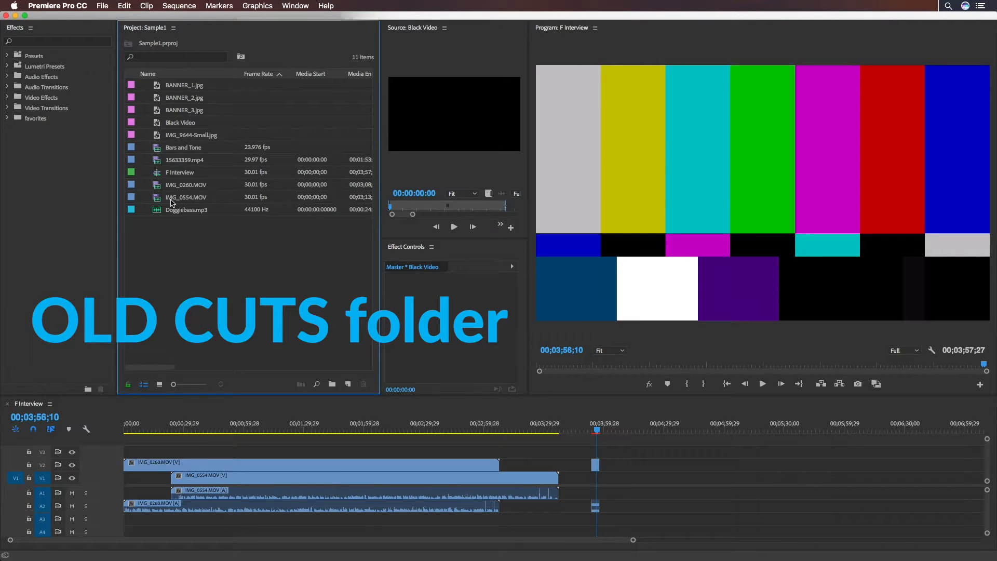
Duplicate the F Interview sequence and rename the copy F Interview v1
{"action": "left_click", "coordinate": [156, 177]}
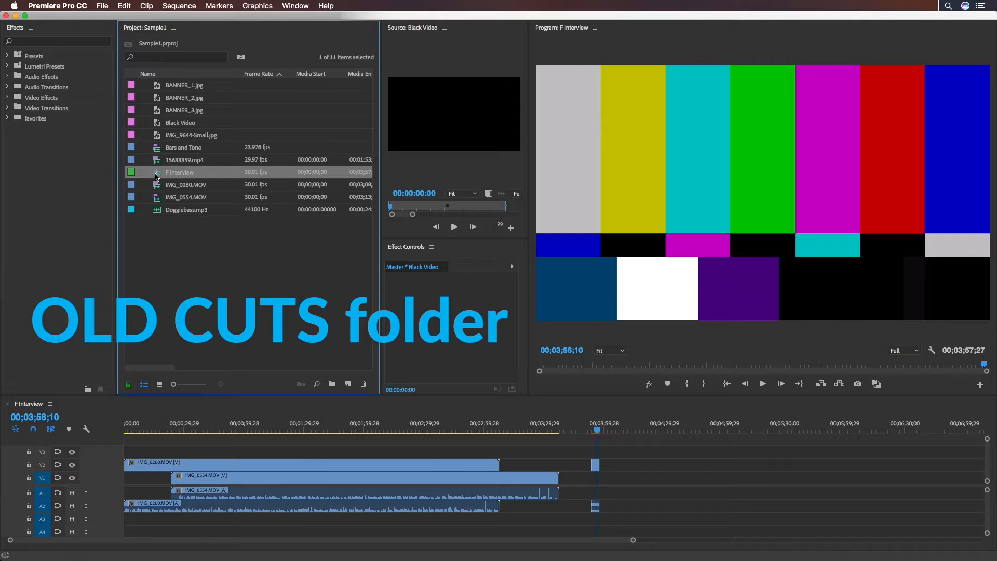
{"action": "key", "text": "super+shift+slash"}
{"action": "left_click", "coordinate": [196, 186]}
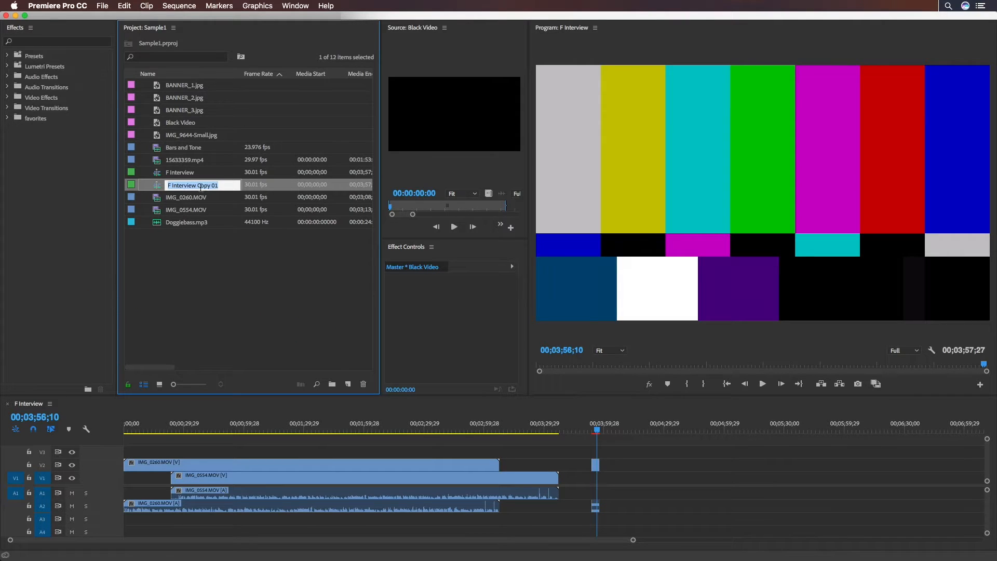
{"action": "left_click_drag", "start_coordinate": [196, 187], "coordinate": [215, 186]}
{"action": "type", "text": "v"}
Create a bin for old cuts in the project and move the F Interview v1 sequence into it
{"action": "left_click", "coordinate": [335, 385]}
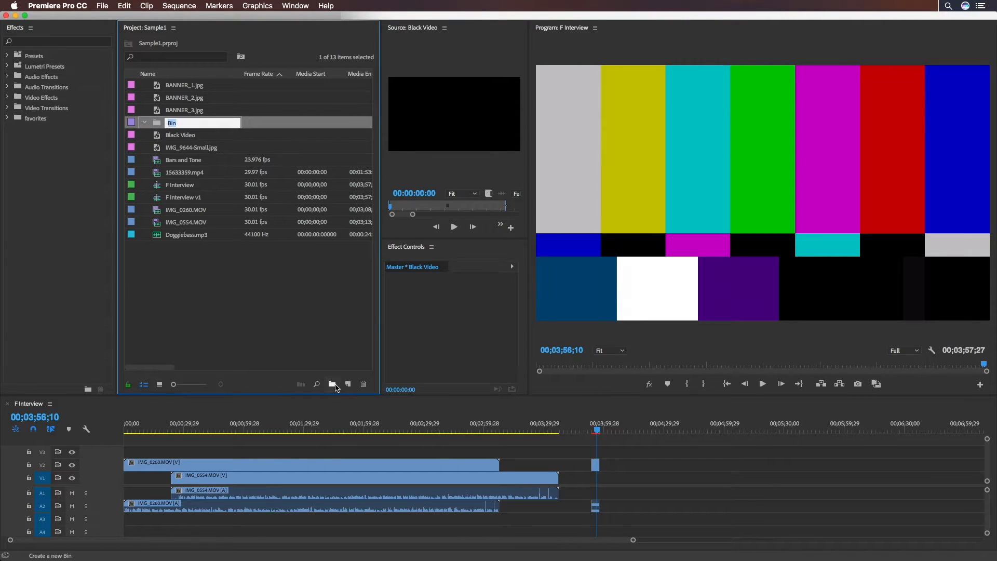
{"action": "left_click_drag", "start_coordinate": [169, 198], "coordinate": [159, 123]}
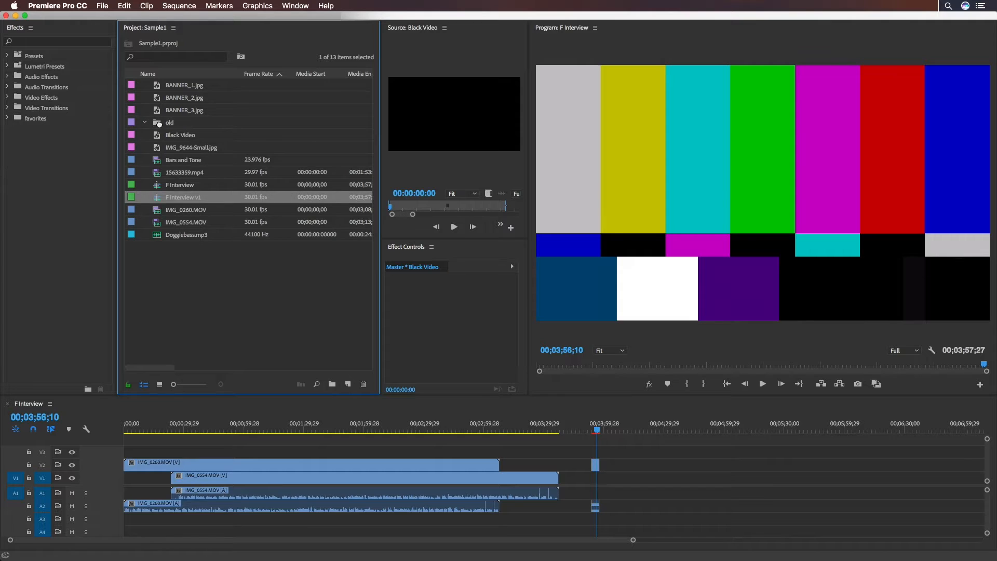
{"action": "left_click", "coordinate": [143, 123]}
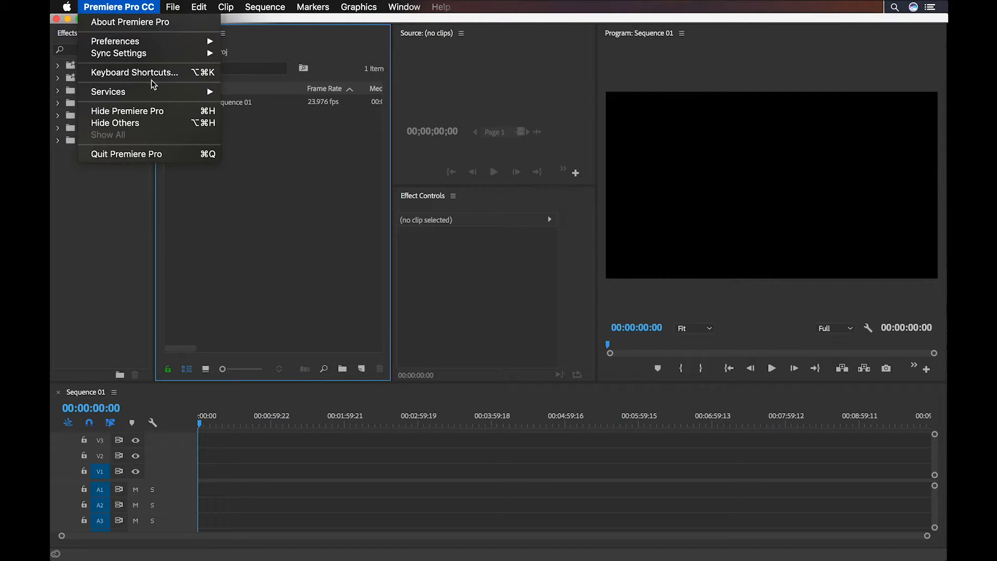
Open the keyboard shortcuts and examine the commands assigned to the Command, Option, Shift and Control combinations, including those on the 1 and X keys
{"action": "left_click", "coordinate": [179, 74]}
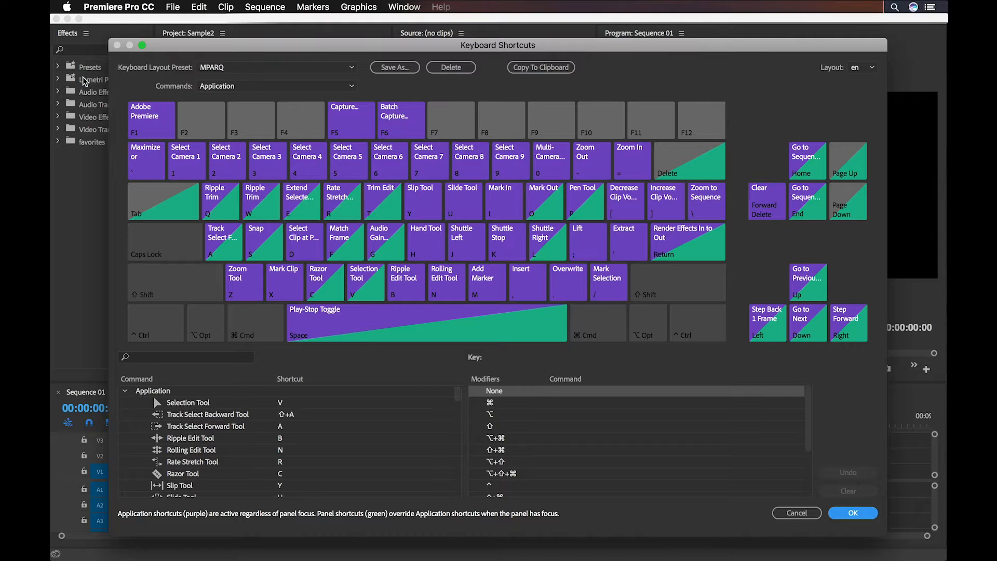
{"action": "key", "text": "super"}
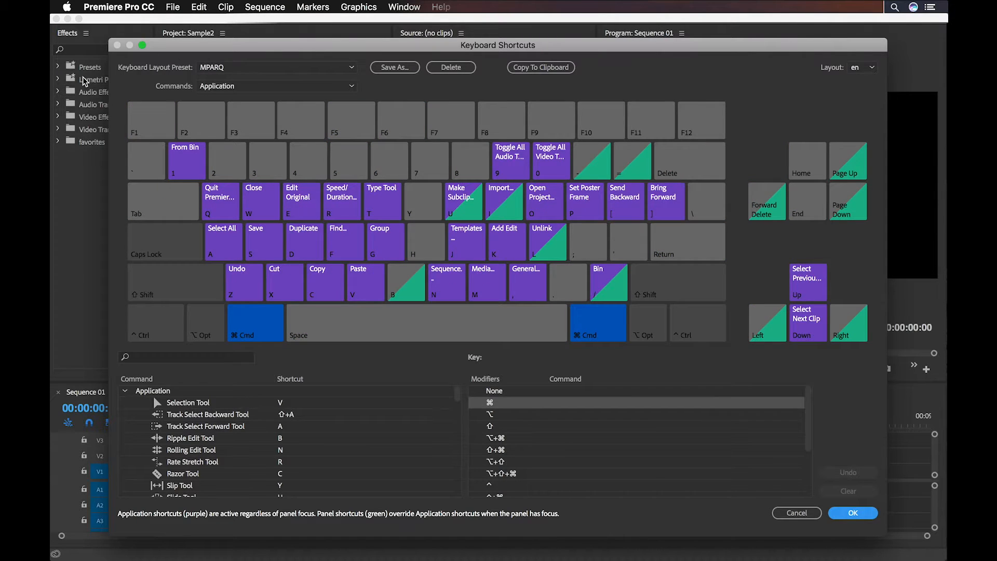
{"action": "key", "text": "alt"}
{"action": "key", "text": "shift+super"}
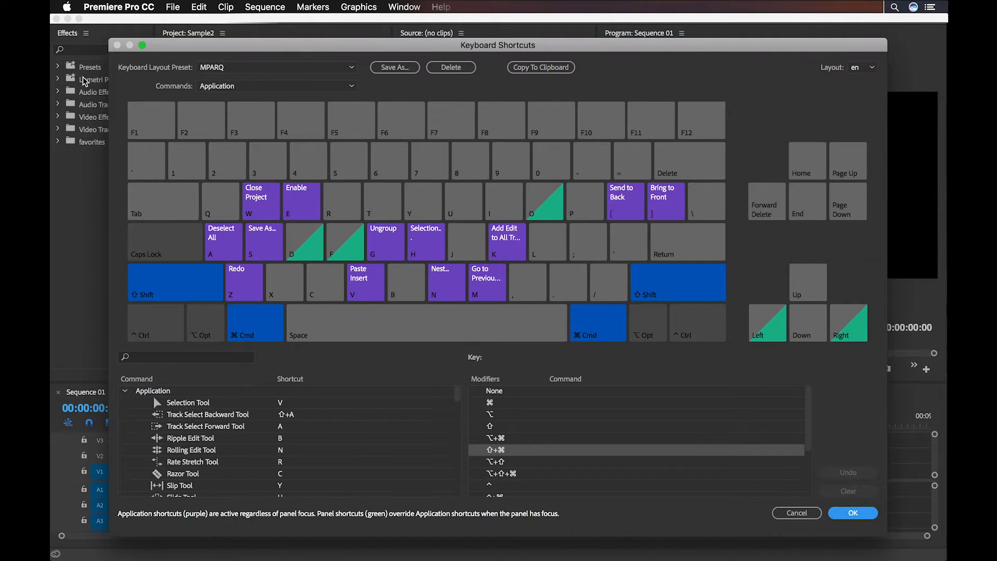
{"action": "key", "text": "alt+shift+super"}
{"action": "key", "text": "ctrl+alt+shift+super"}
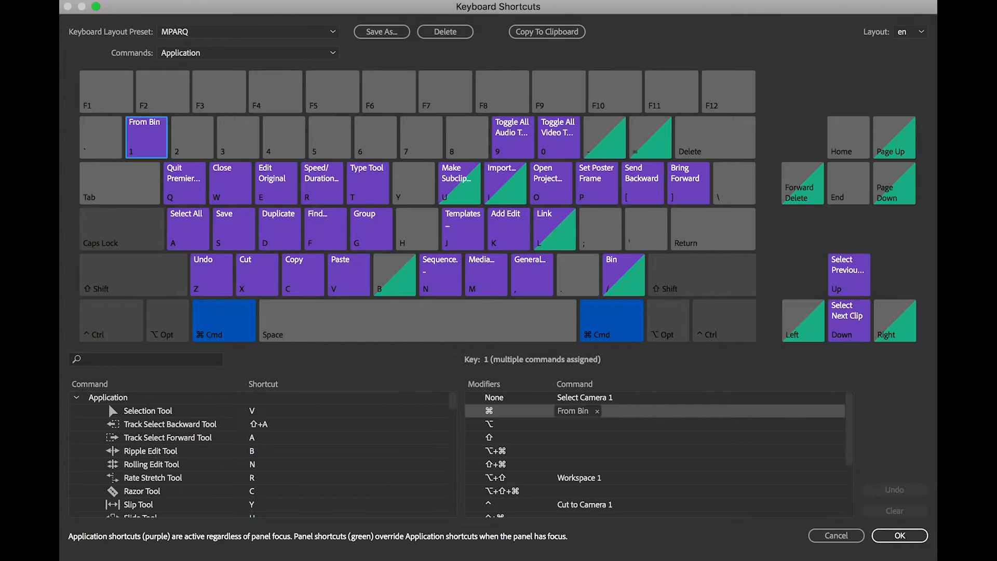
{"action": "key", "text": "super"}
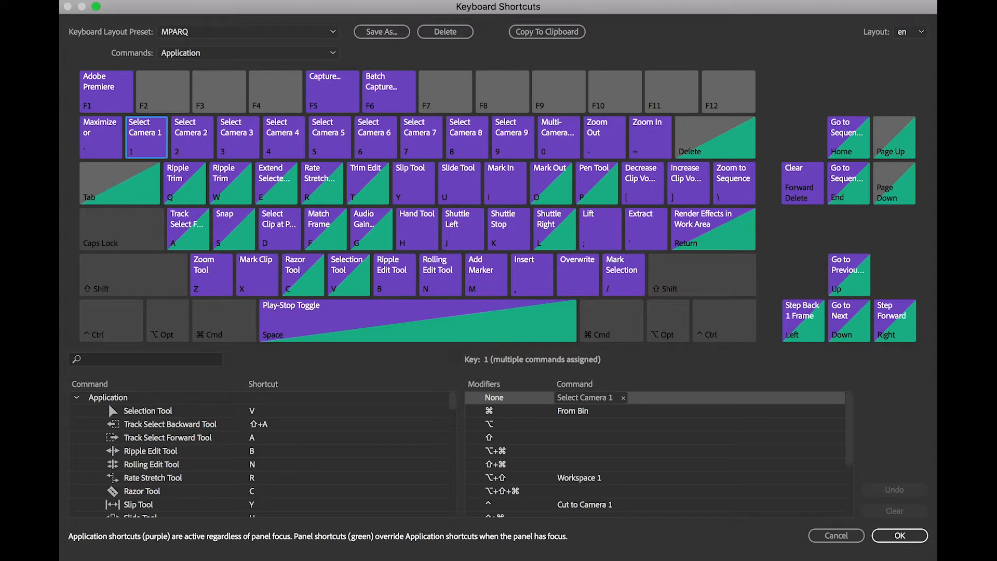
{"action": "key", "text": "1"}
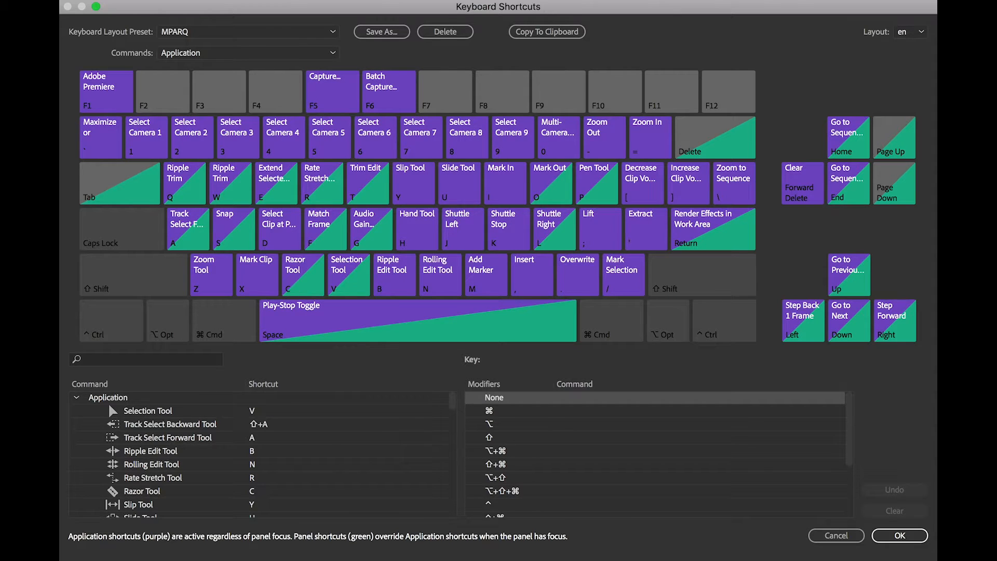
{"action": "key", "text": "alt"}
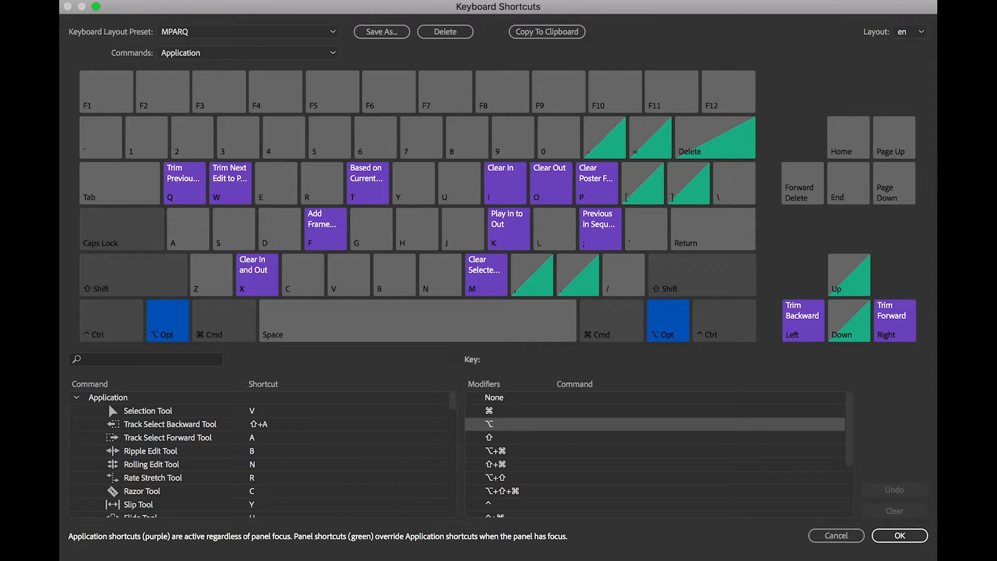
{"action": "key", "text": "alt+x"}
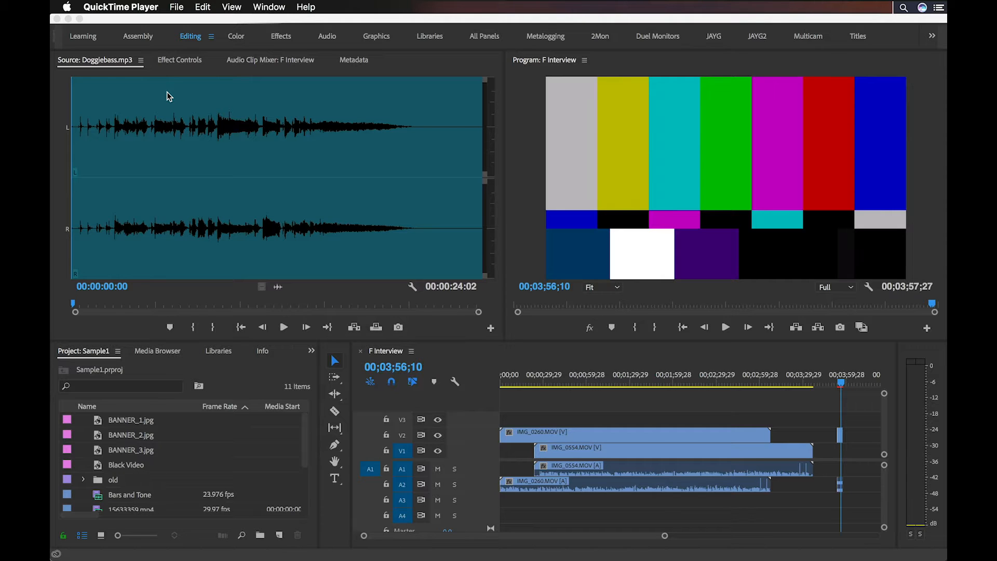
View the Effect Controls panel, and close the Metadata and Audio Clip Mixer panels grouped with it
{"action": "left_click", "coordinate": [187, 63]}
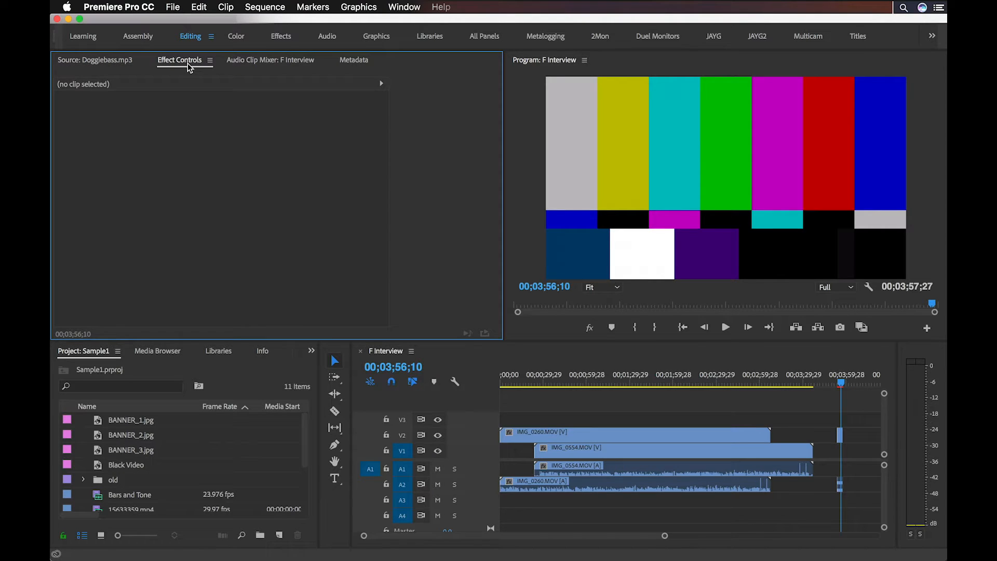
{"action": "left_click", "coordinate": [260, 61]}
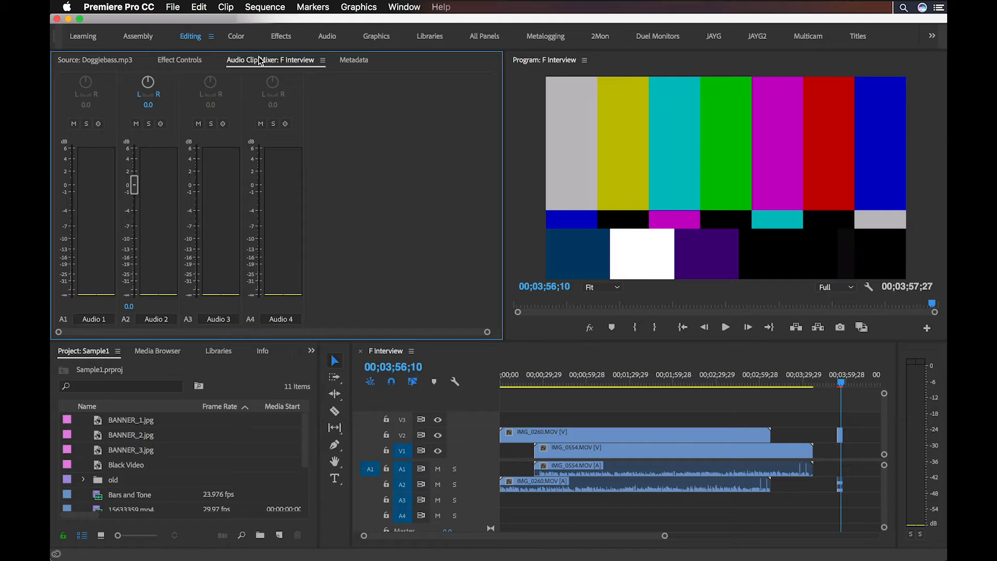
{"action": "left_click", "coordinate": [355, 61]}
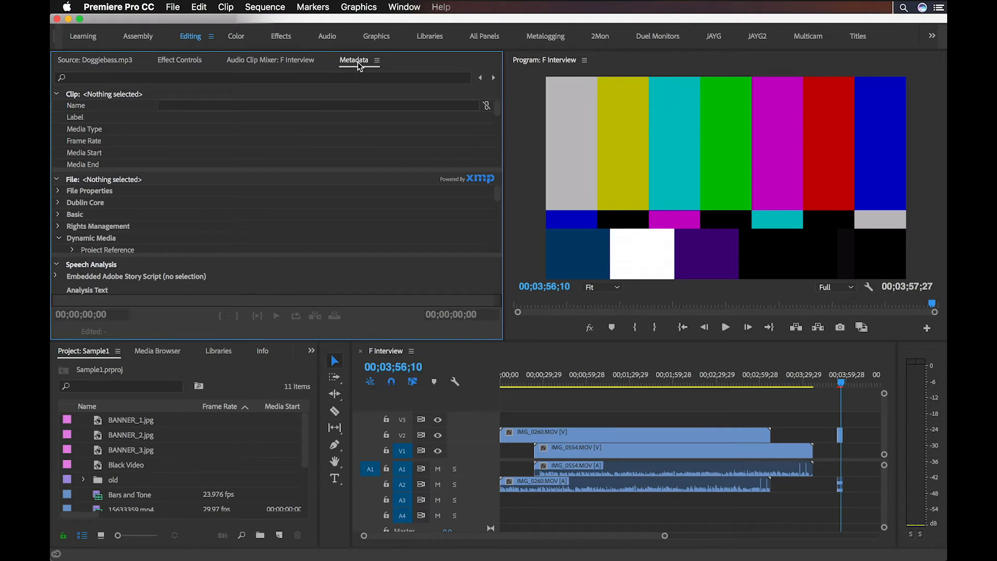
{"action": "right_click", "coordinate": [366, 66]}
{"action": "left_click", "coordinate": [400, 73]}
{"action": "right_click", "coordinate": [295, 65]}
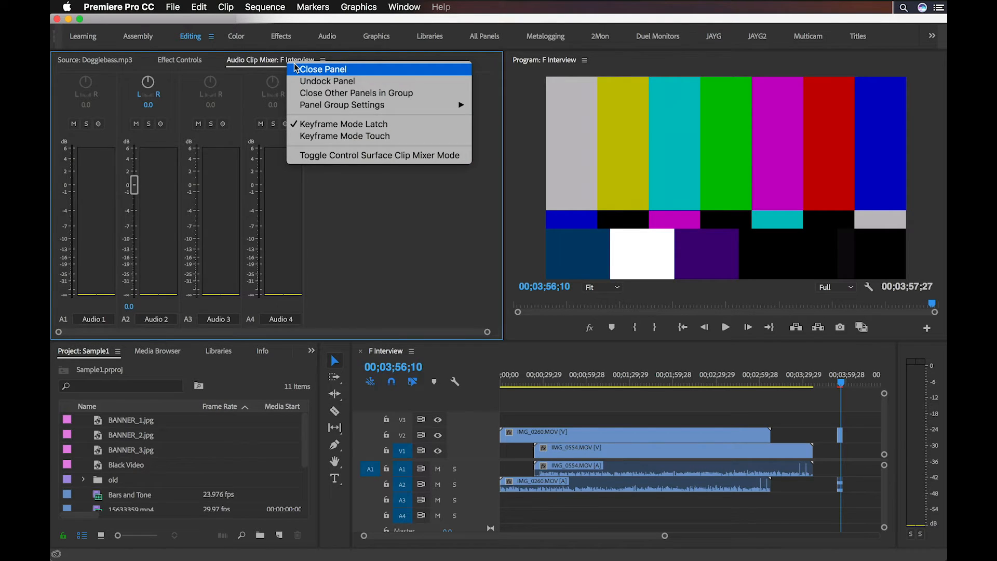
{"action": "left_click", "coordinate": [311, 69]}
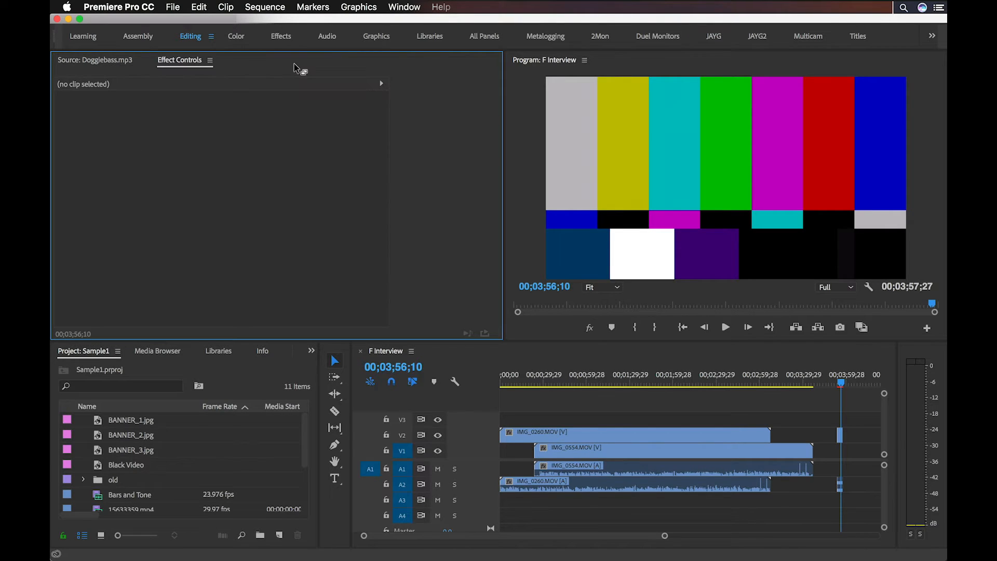
Look through the Editing workspace's Source, Project, Media Browser, Libraries, Markers, History and Effects panels, plus its tools, timeline and audio meters
{"action": "left_click", "coordinate": [134, 63]}
{"action": "left_click", "coordinate": [95, 359]}
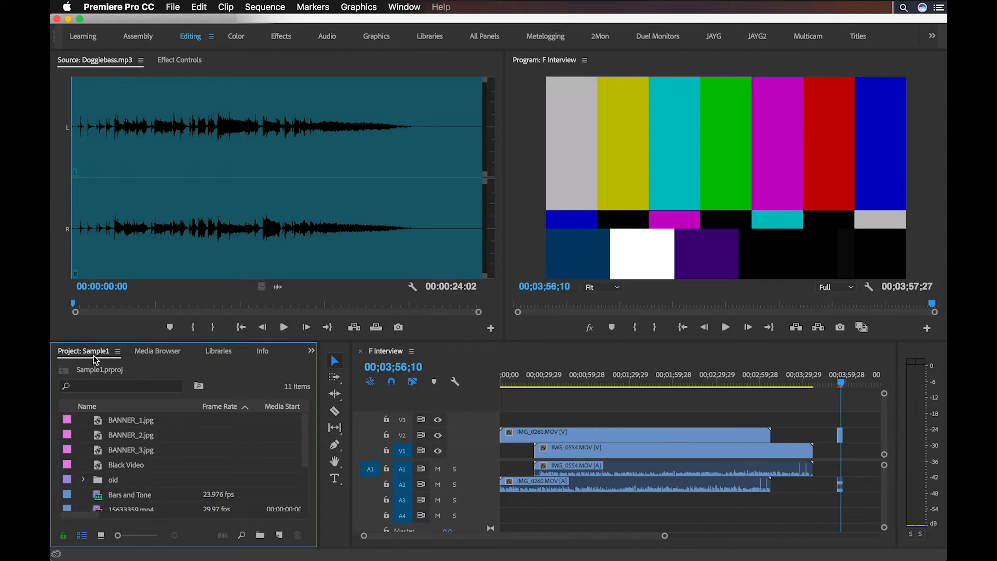
{"action": "left_click", "coordinate": [141, 351]}
{"action": "left_click", "coordinate": [218, 351]}
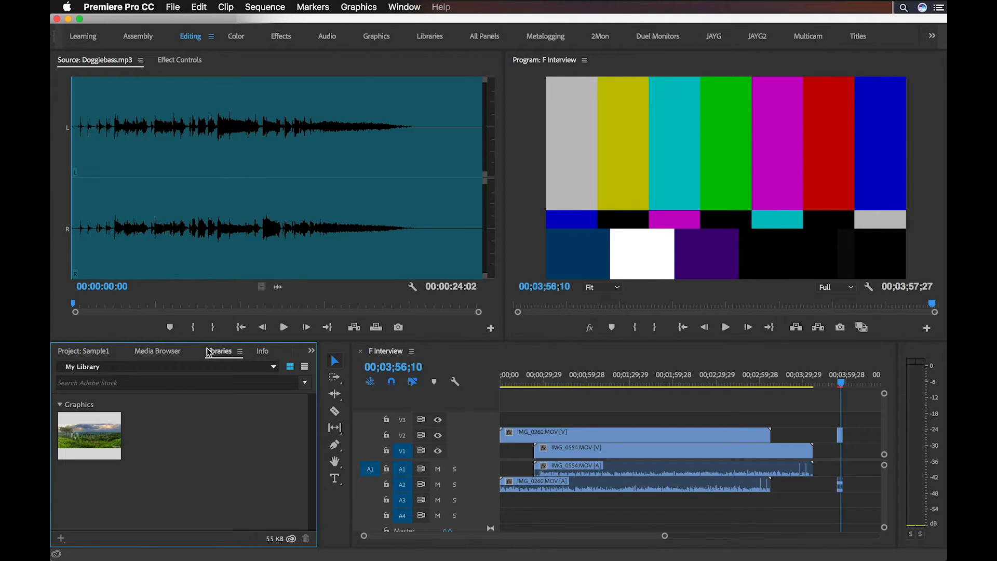
{"action": "left_click", "coordinate": [256, 353]}
{"action": "left_click", "coordinate": [275, 351]}
{"action": "left_click", "coordinate": [275, 353]}
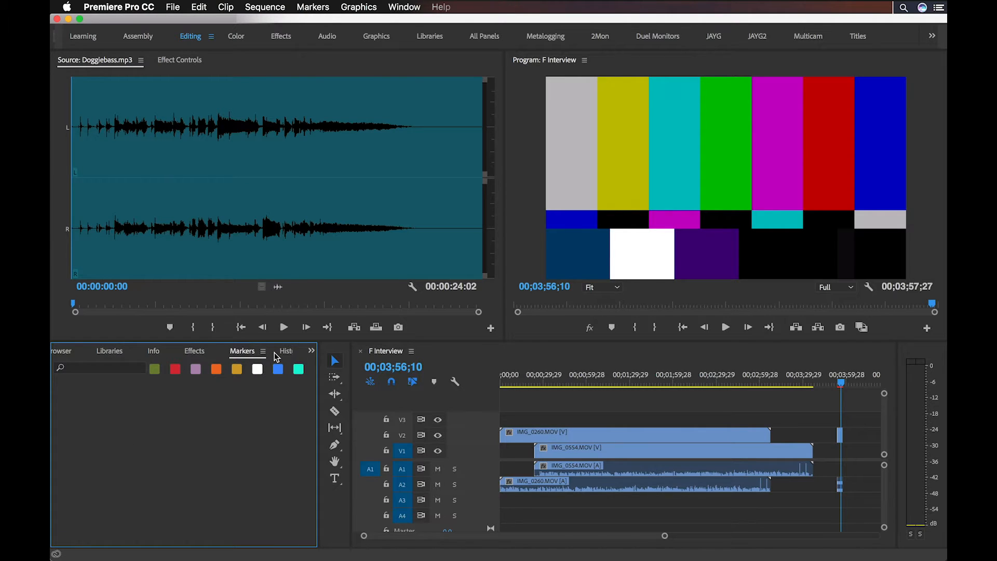
{"action": "left_click", "coordinate": [276, 353]}
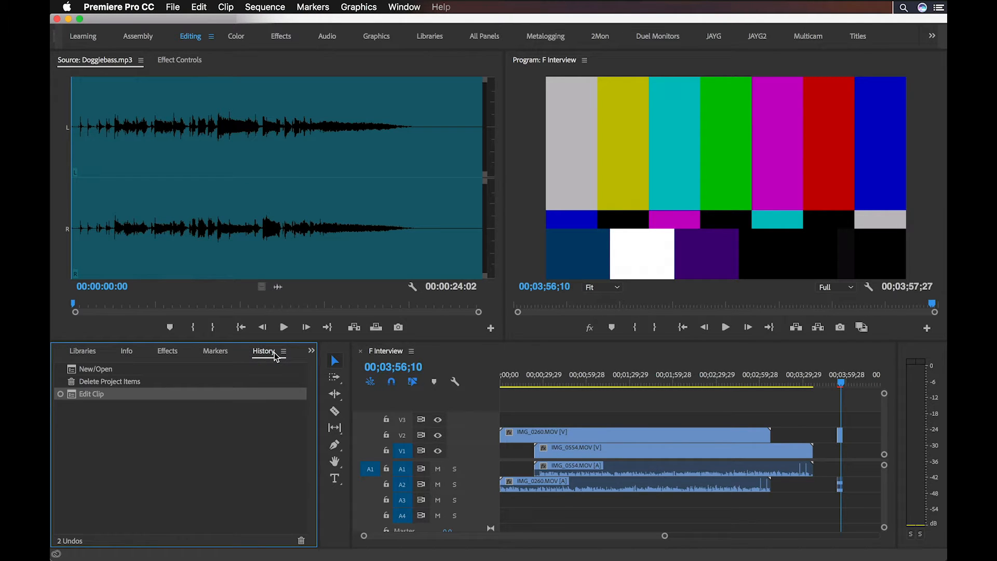
{"action": "left_click", "coordinate": [167, 352]}
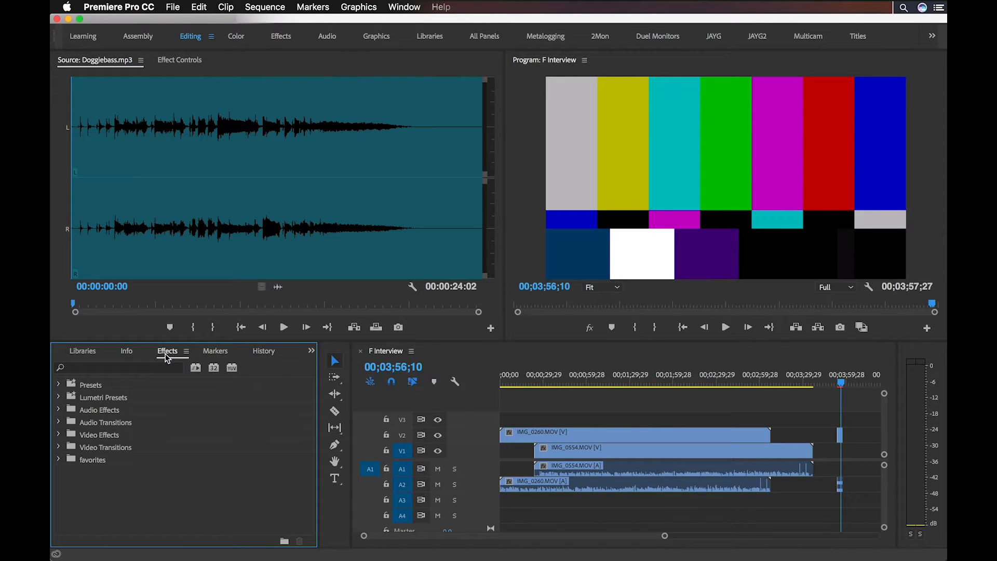
{"action": "left_click", "coordinate": [334, 501]}
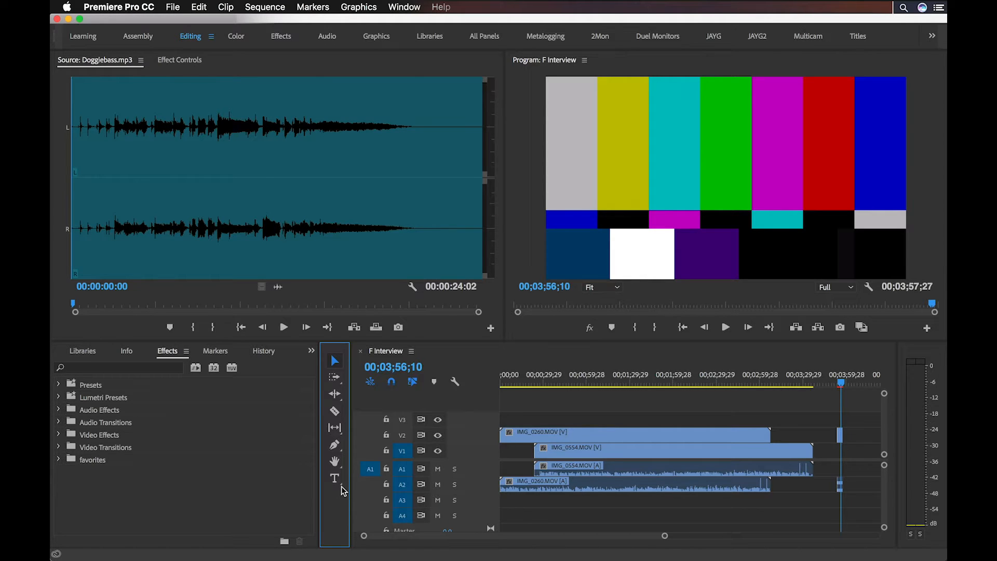
{"action": "left_click", "coordinate": [859, 378]}
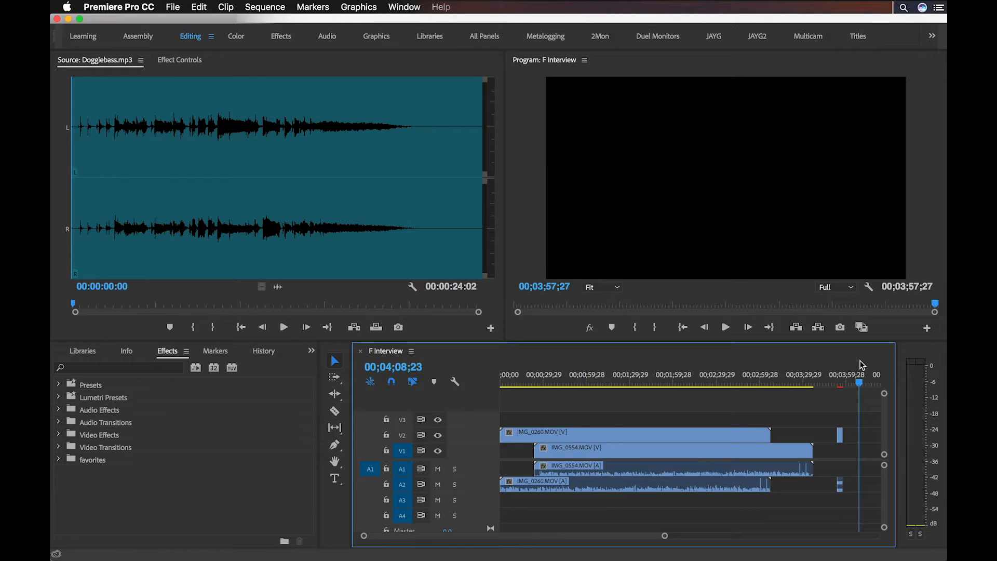
{"action": "left_click", "coordinate": [922, 368]}
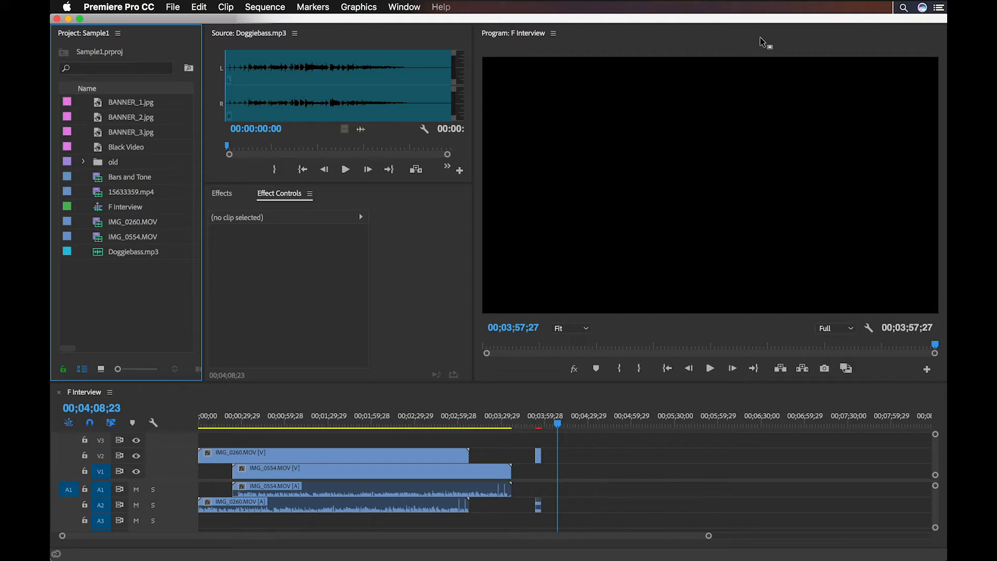
Move the F Interview playhead to about 00;03;51;26, just before the Bars and Tone clip, and step it forward three frames
{"action": "left_click", "coordinate": [534, 414]}
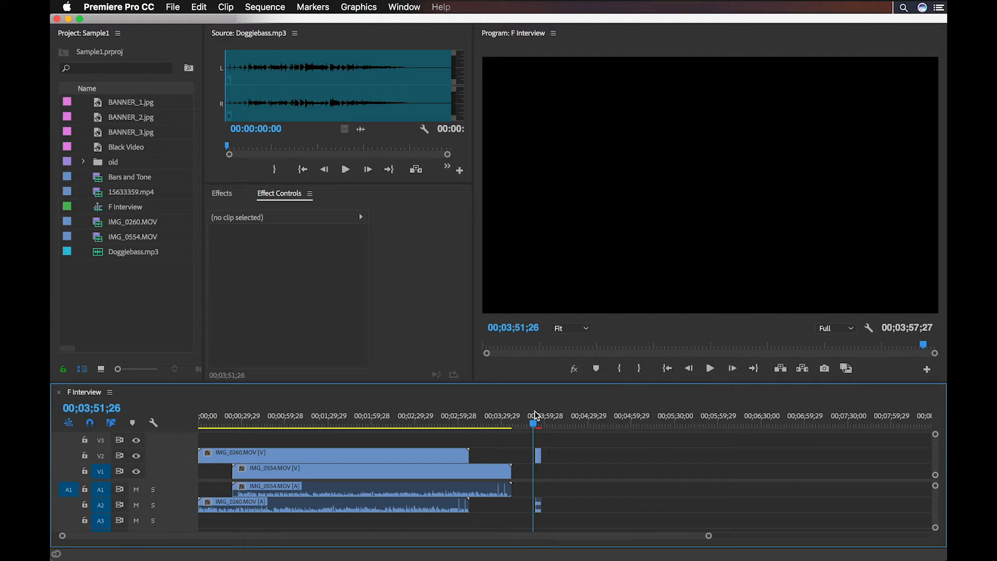
{"action": "left_click", "coordinate": [640, 327]}
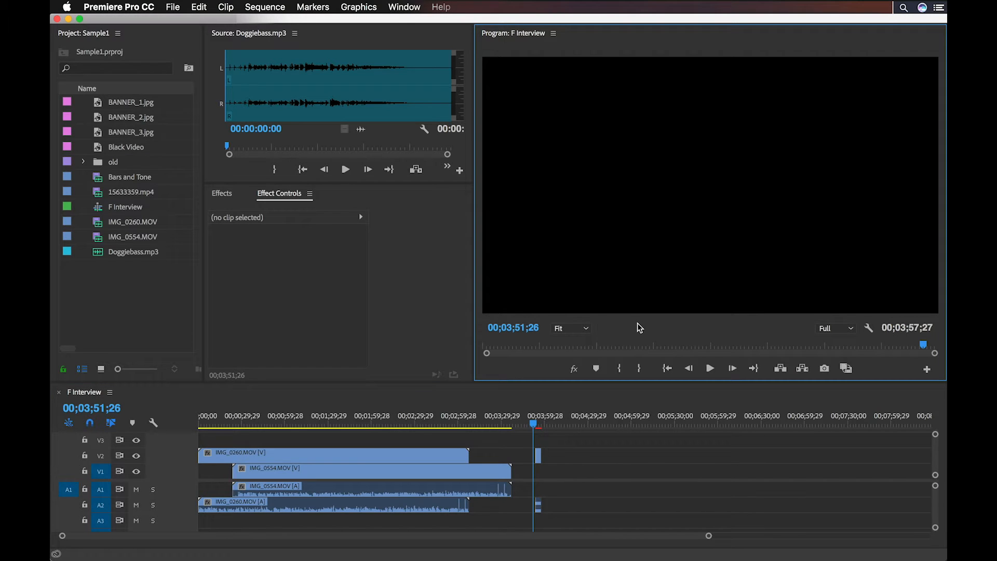
{"action": "key", "text": "Right"}
{"action": "key", "text": "Right"}
{"action": "key", "text": "Right"}
Look over the Source monitor, the Bars and Tone clip's effect controls, the Effects list, the project items and the timeline
{"action": "left_click", "coordinate": [314, 44]}
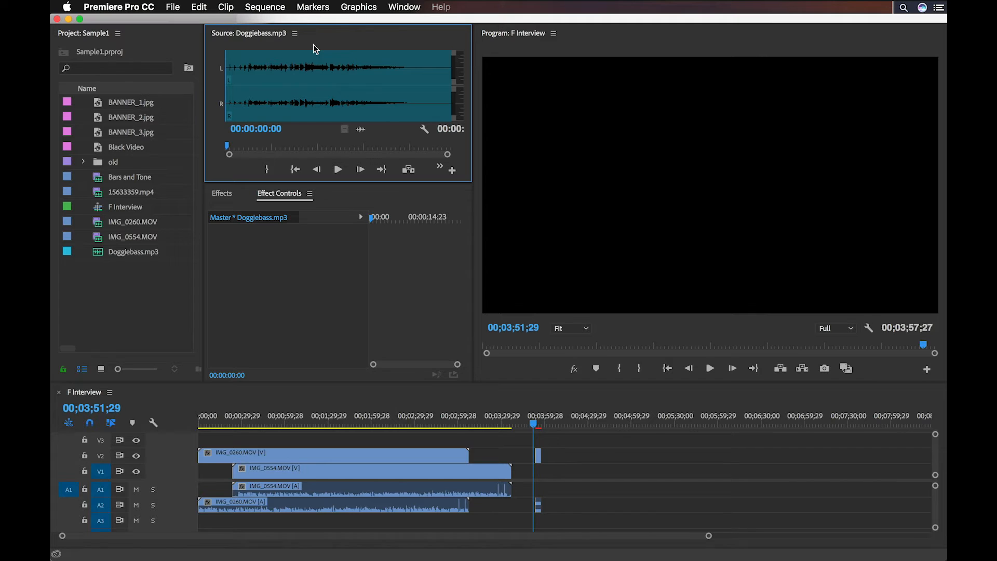
{"action": "left_click", "coordinate": [538, 459]}
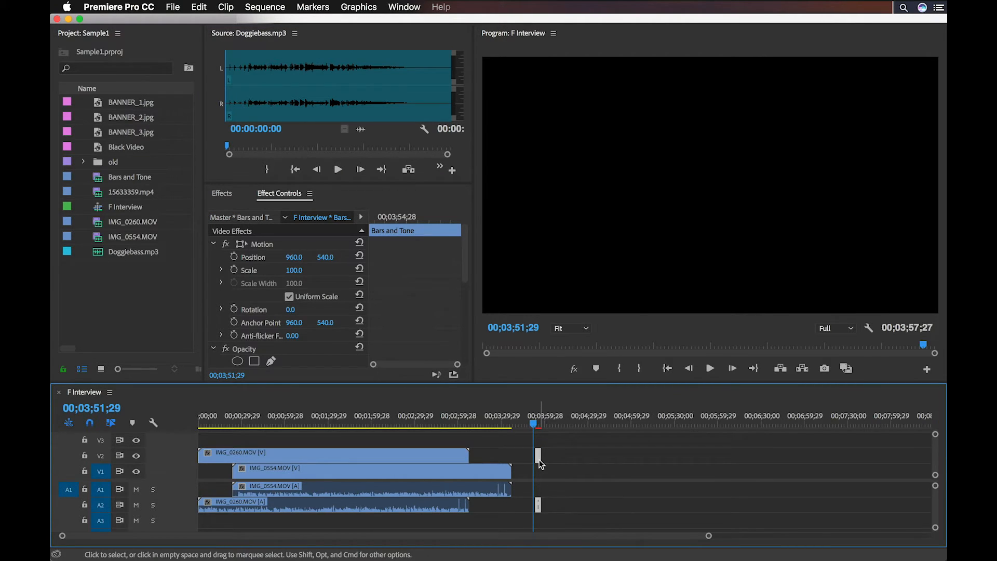
{"action": "left_click", "coordinate": [221, 194]}
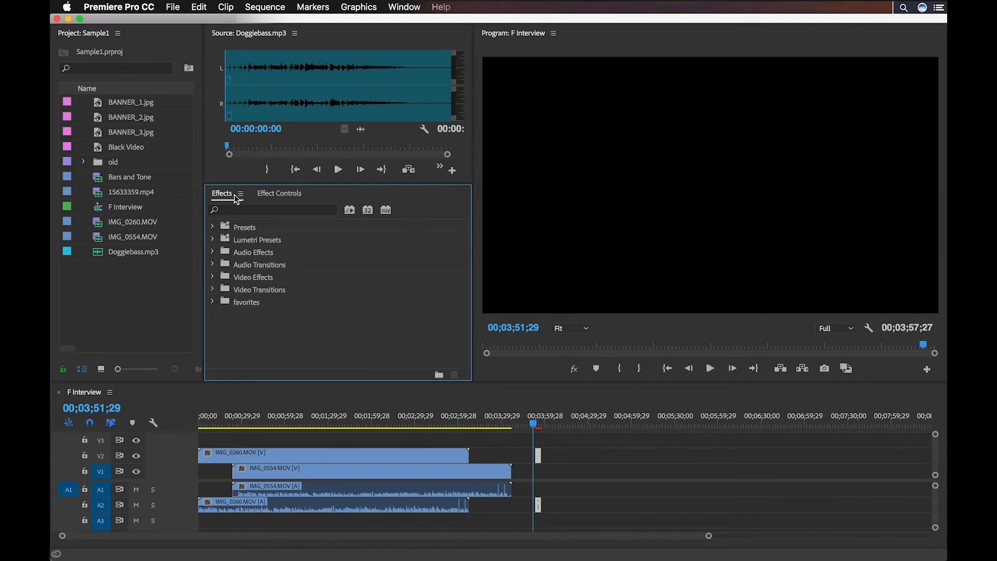
{"action": "left_click", "coordinate": [142, 271]}
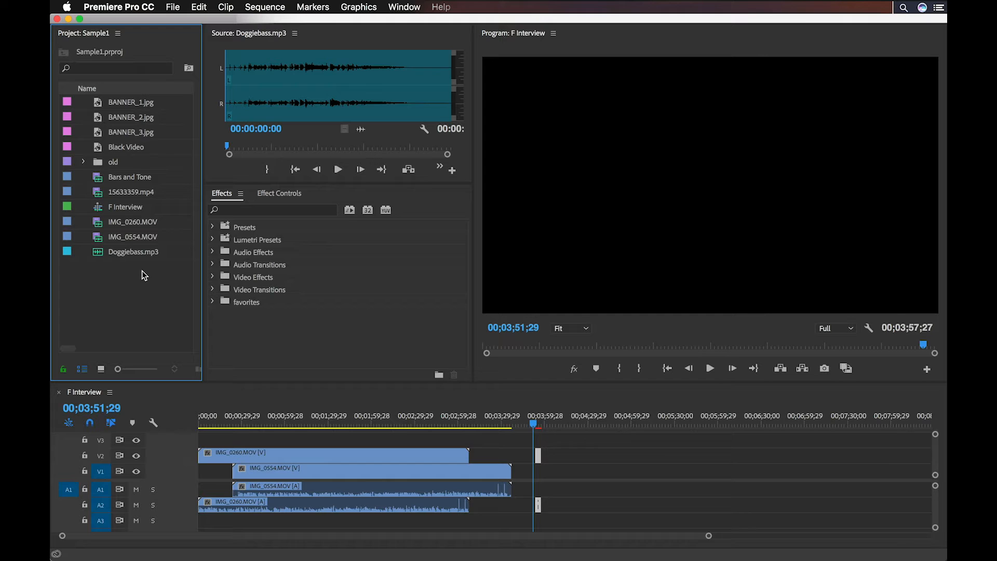
{"action": "left_click", "coordinate": [173, 439]}
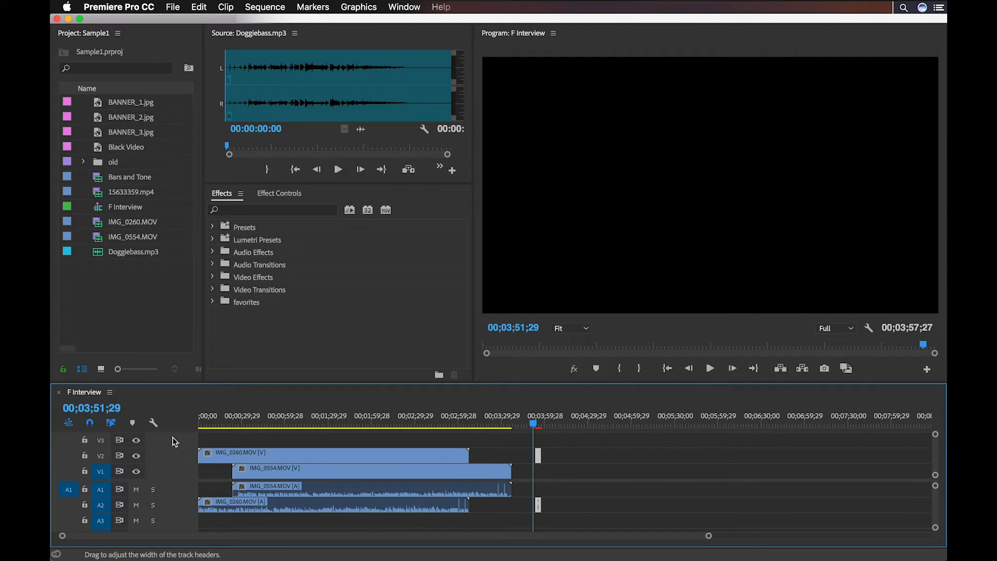
Switch to the Editing workspace and reset it to its saved layout
{"action": "left_click", "coordinate": [404, 6]}
{"action": "mouse_move", "coordinate": [467, 26]}
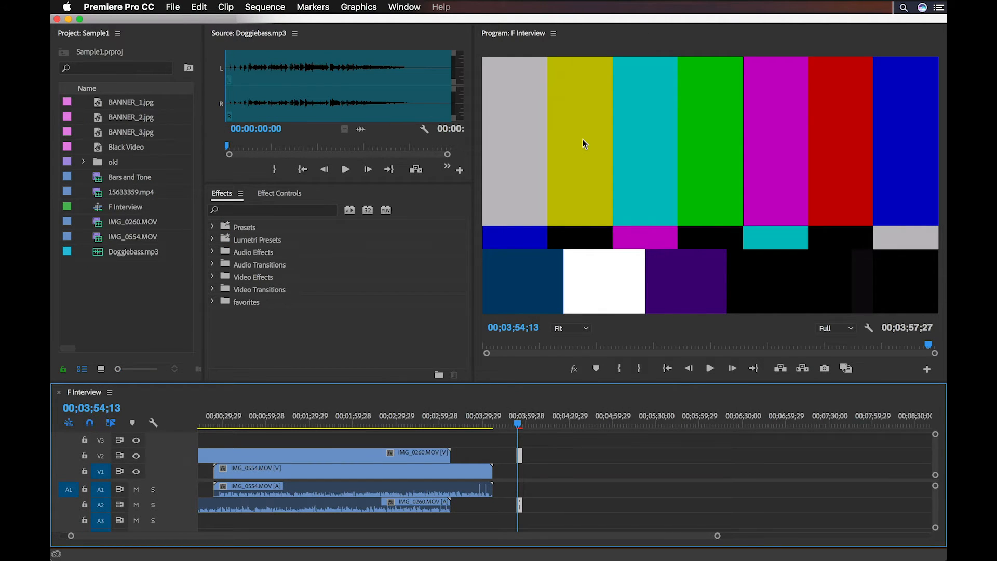
{"action": "left_click", "coordinate": [404, 7]}
{"action": "mouse_move", "coordinate": [457, 24]}
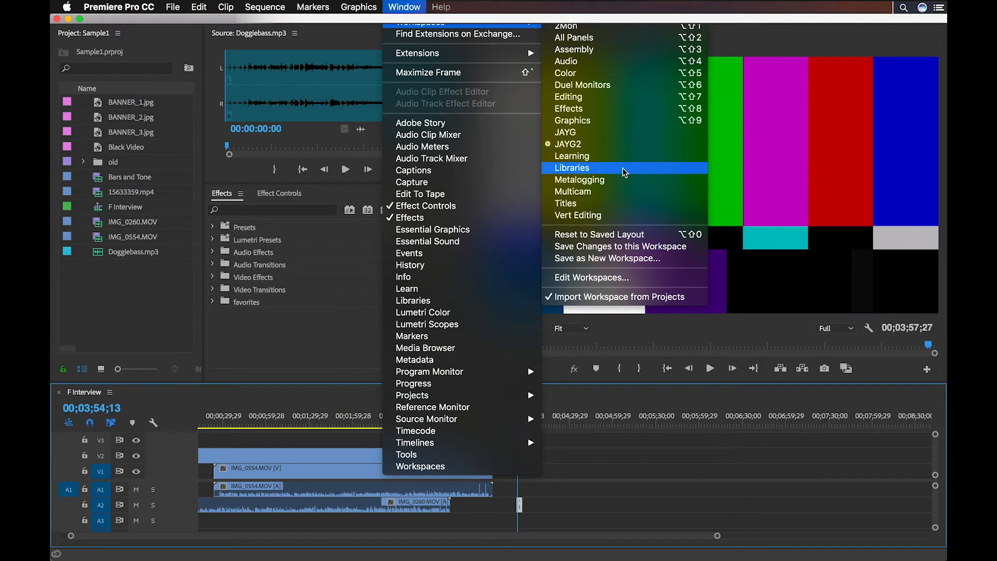
{"action": "left_click", "coordinate": [640, 215]}
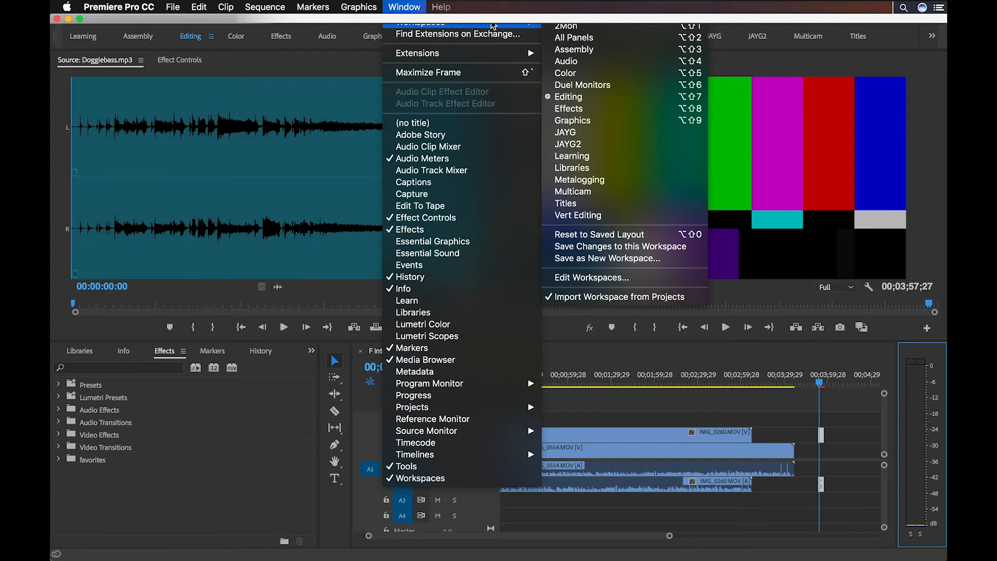
{"action": "left_click", "coordinate": [676, 264]}
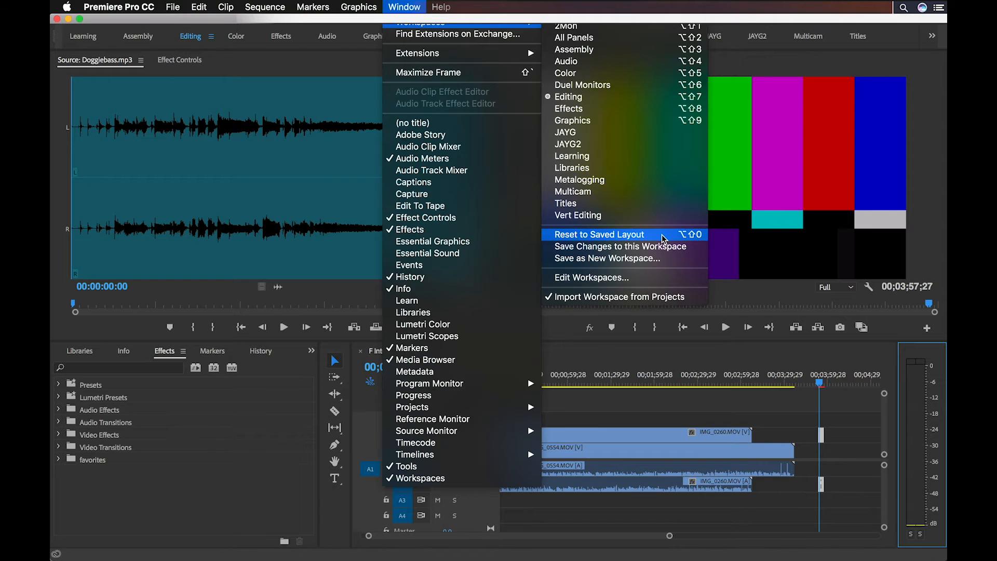
{"action": "left_click", "coordinate": [663, 239]}
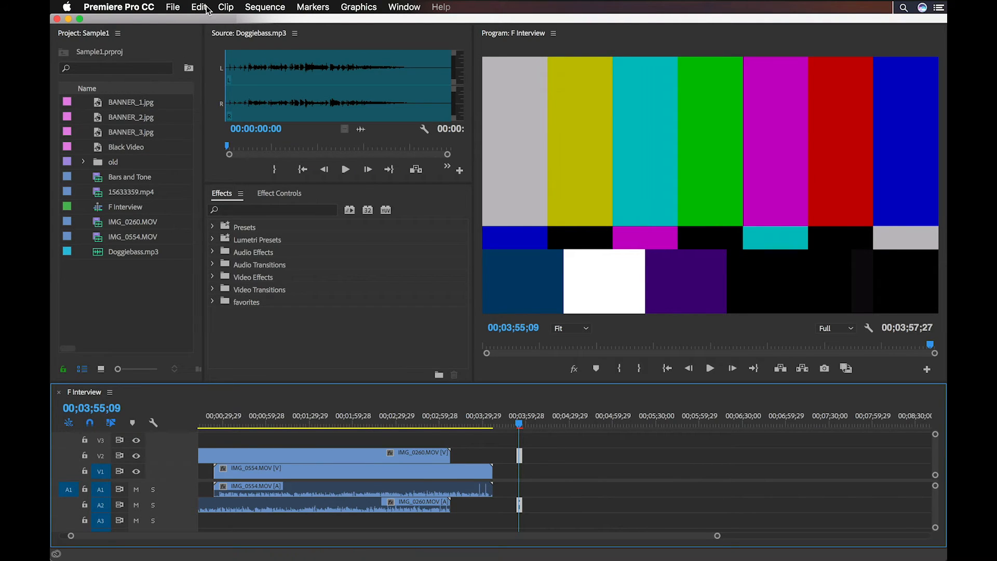
Set the F Interview sequence's horizontal frame size to 1080 and accept the deletion of its preview files
{"action": "left_click", "coordinate": [264, 7]}
{"action": "left_click", "coordinate": [275, 22]}
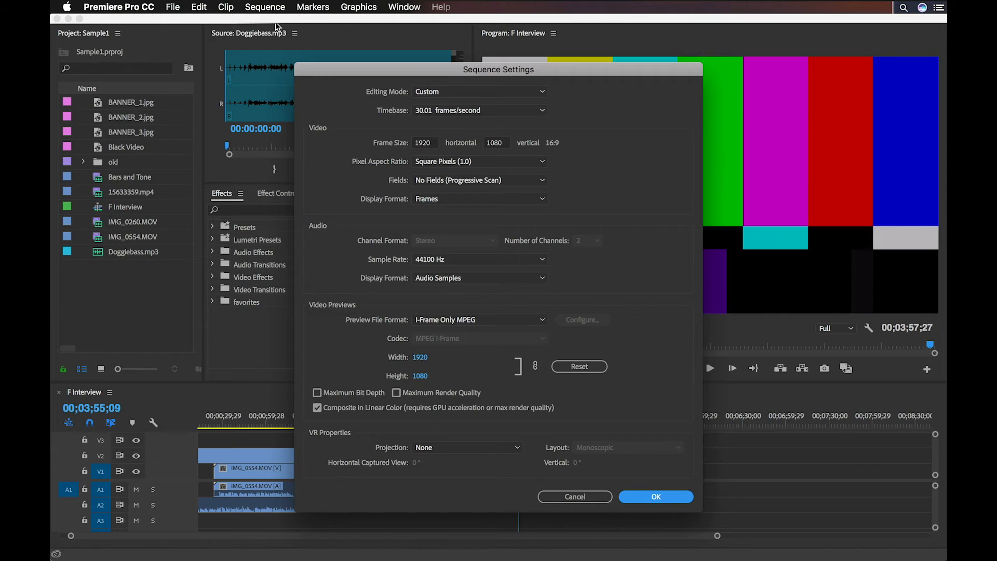
{"action": "left_click", "coordinate": [543, 260]}
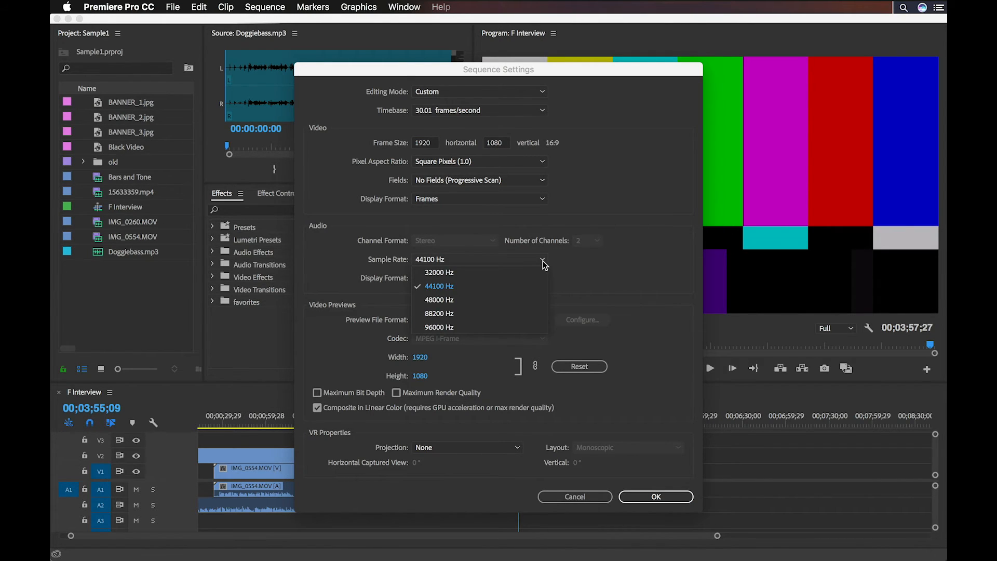
{"action": "left_click", "coordinate": [529, 110]}
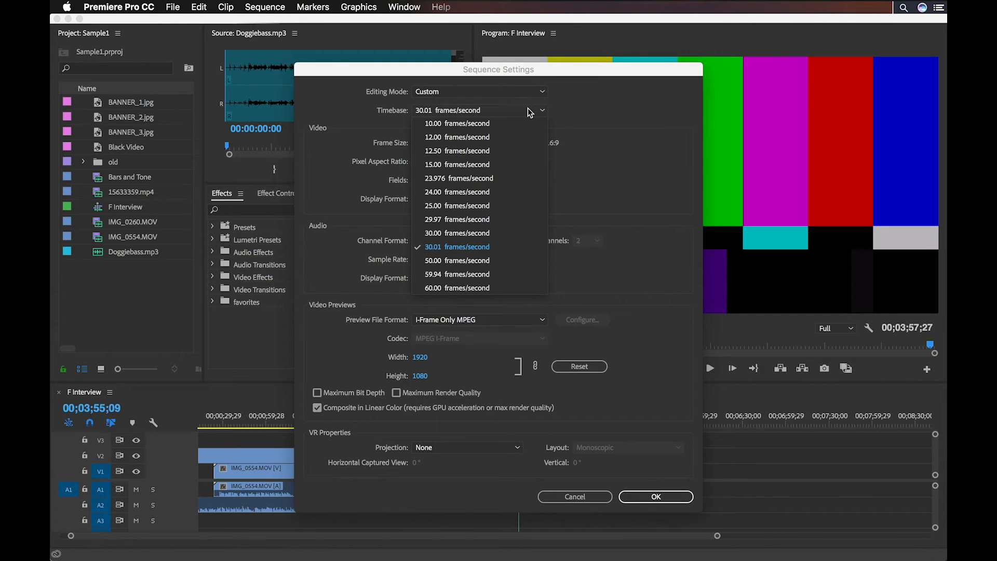
{"action": "left_click", "coordinate": [602, 209]}
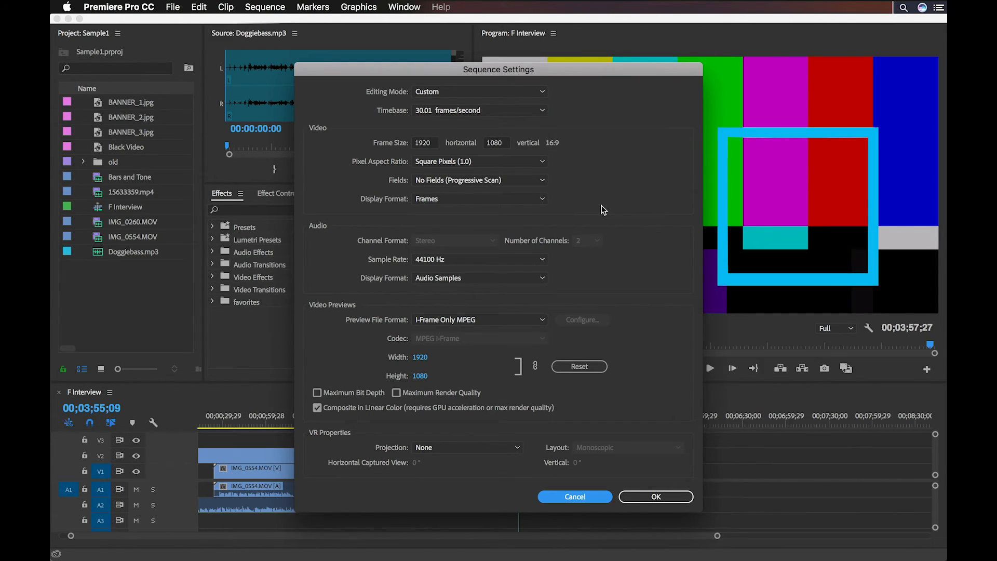
{"action": "left_click", "coordinate": [422, 146]}
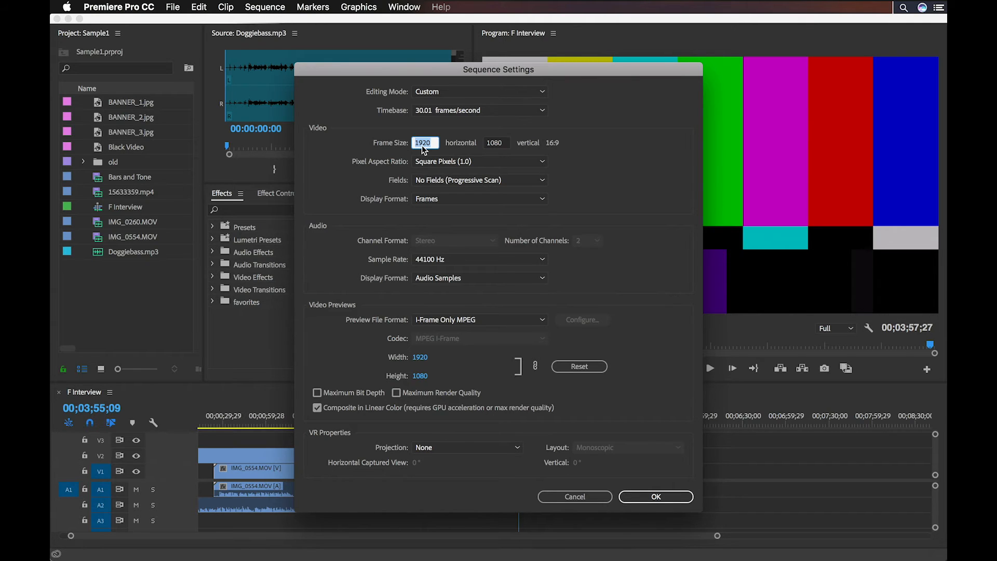
{"action": "type", "text": "1080"}
{"action": "left_click", "coordinate": [676, 497]}
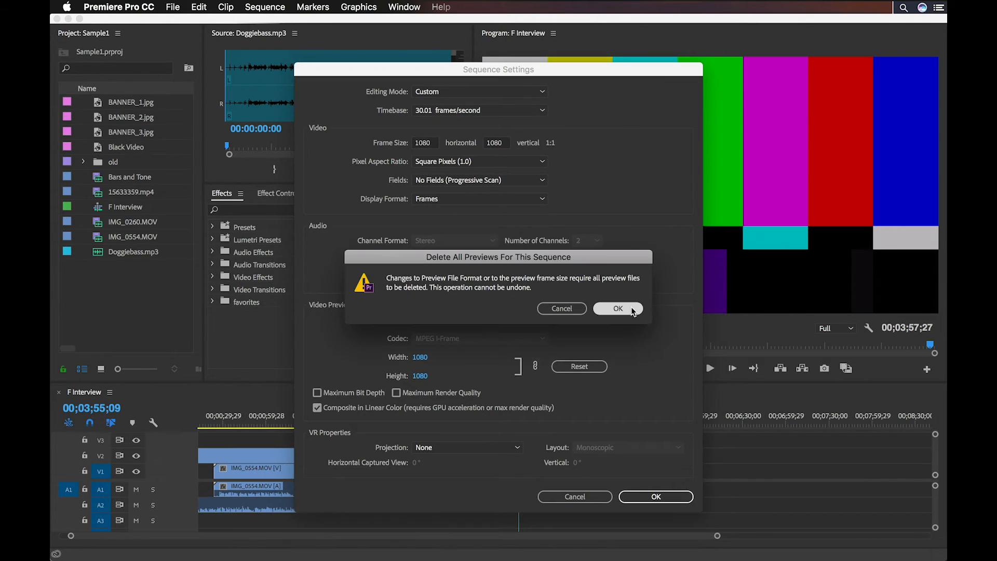
{"action": "left_click", "coordinate": [632, 309]}
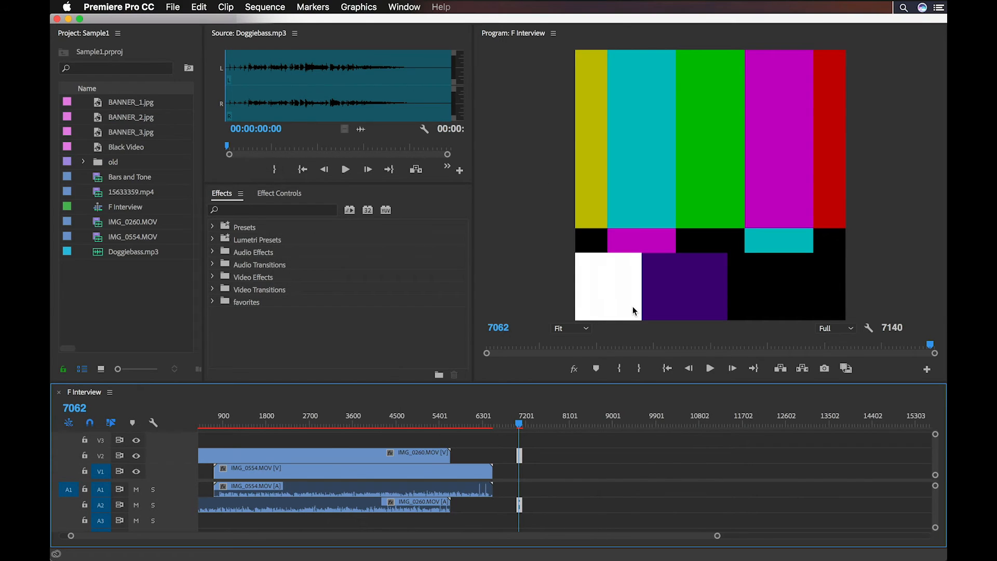